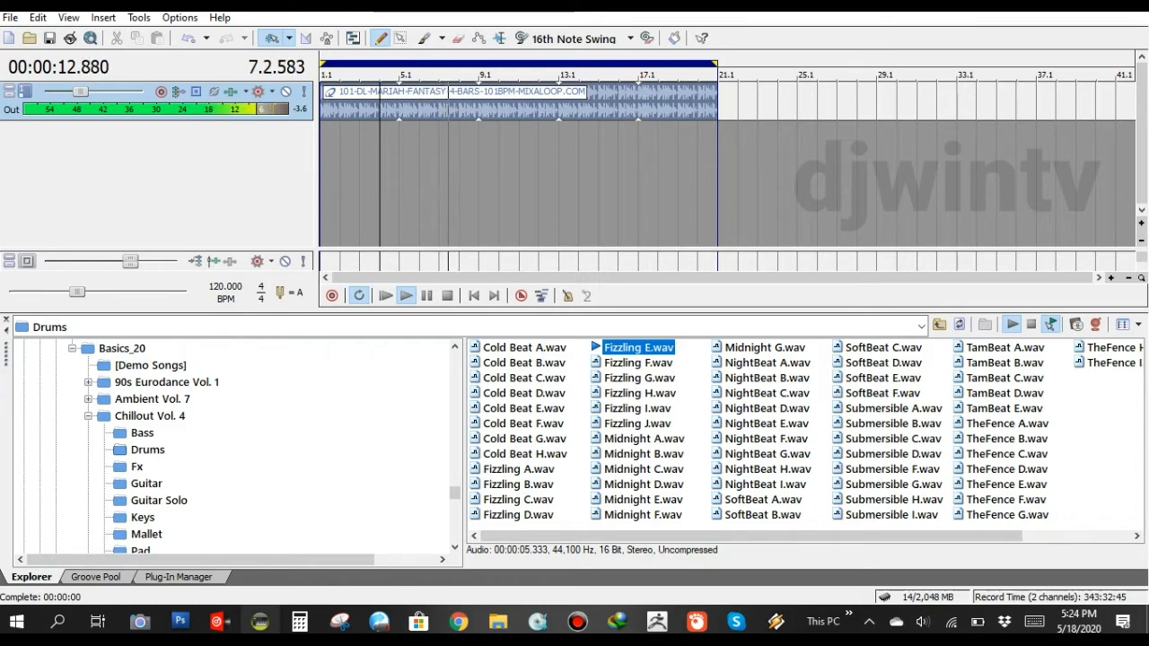
# Audition the Fizzling F to I, Midnight A, B and G, and NightBeat B drum loops against the playing track
pyautogui.click(638, 362)
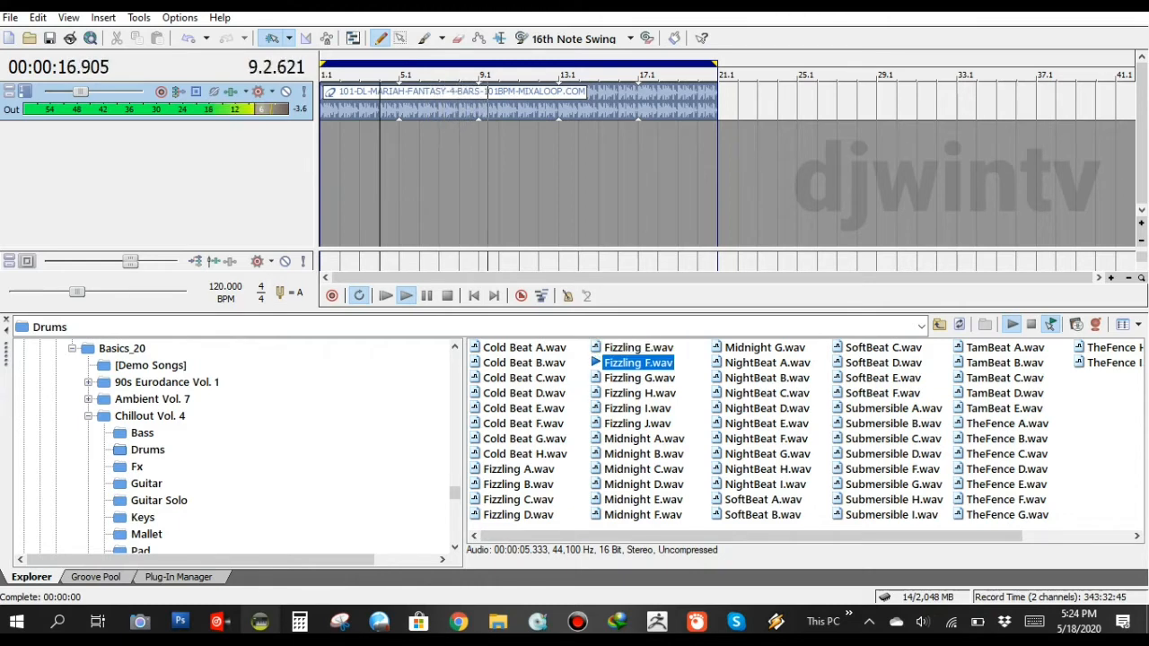
pyautogui.click(639, 378)
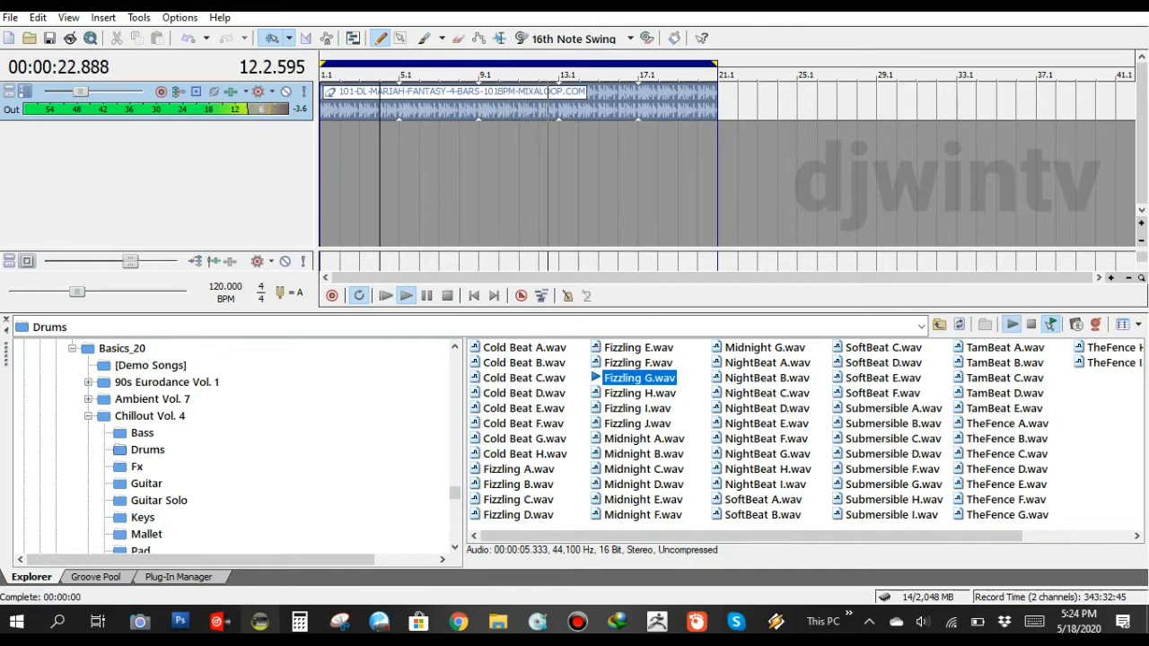
pyautogui.click(639, 393)
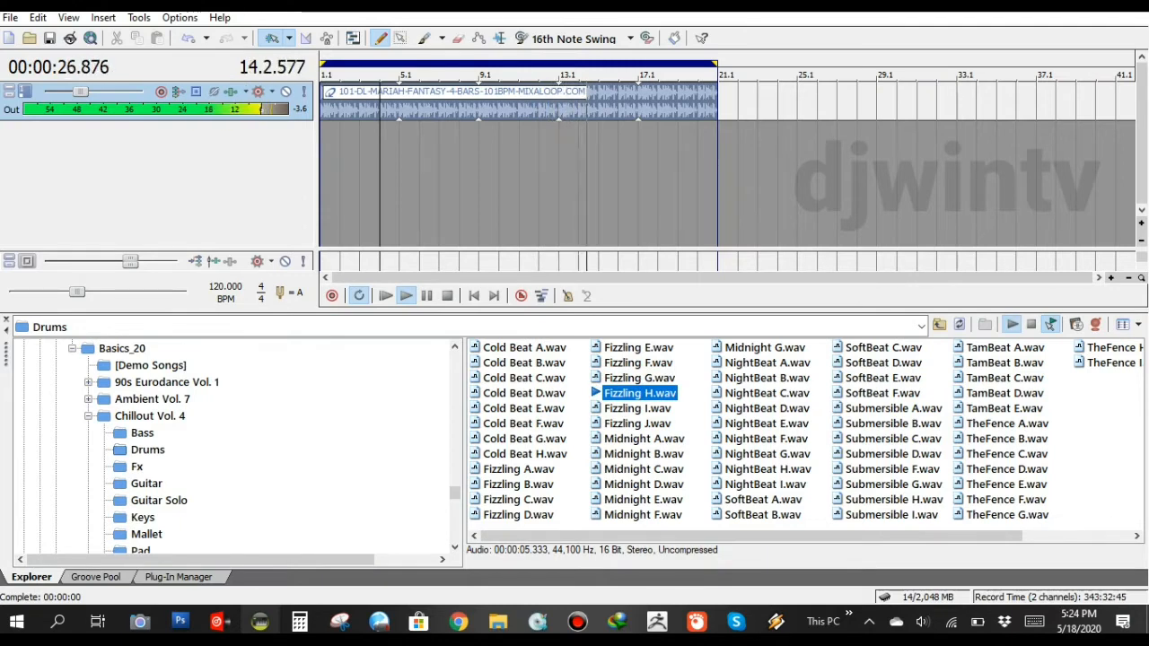
pyautogui.click(637, 408)
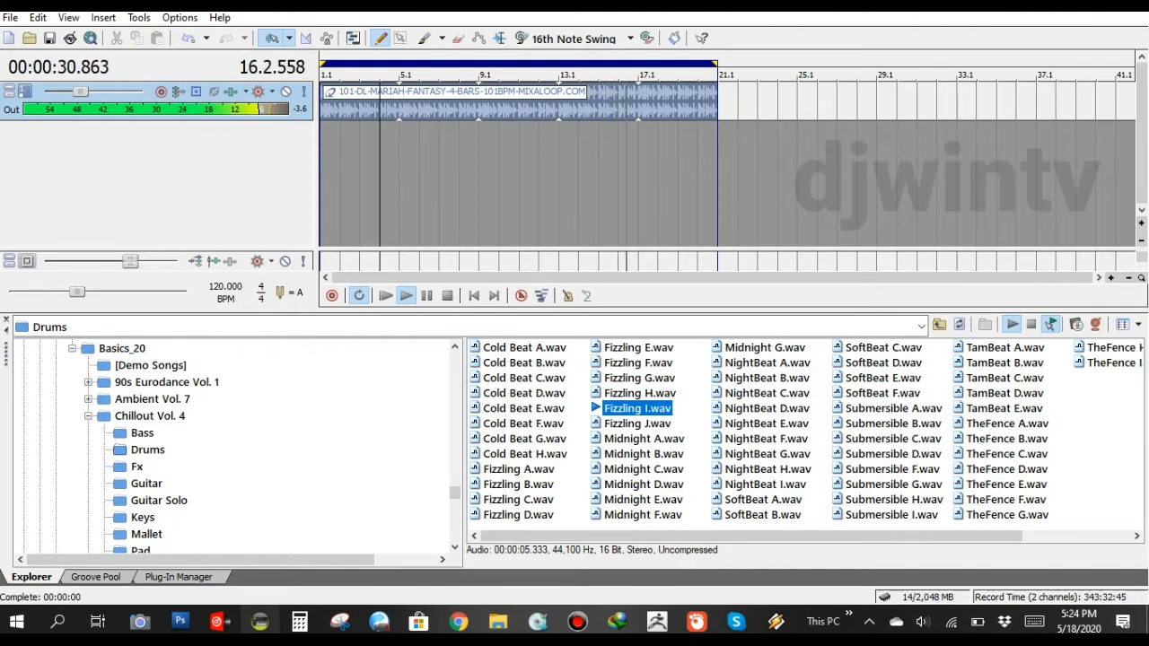
pyautogui.click(643, 438)
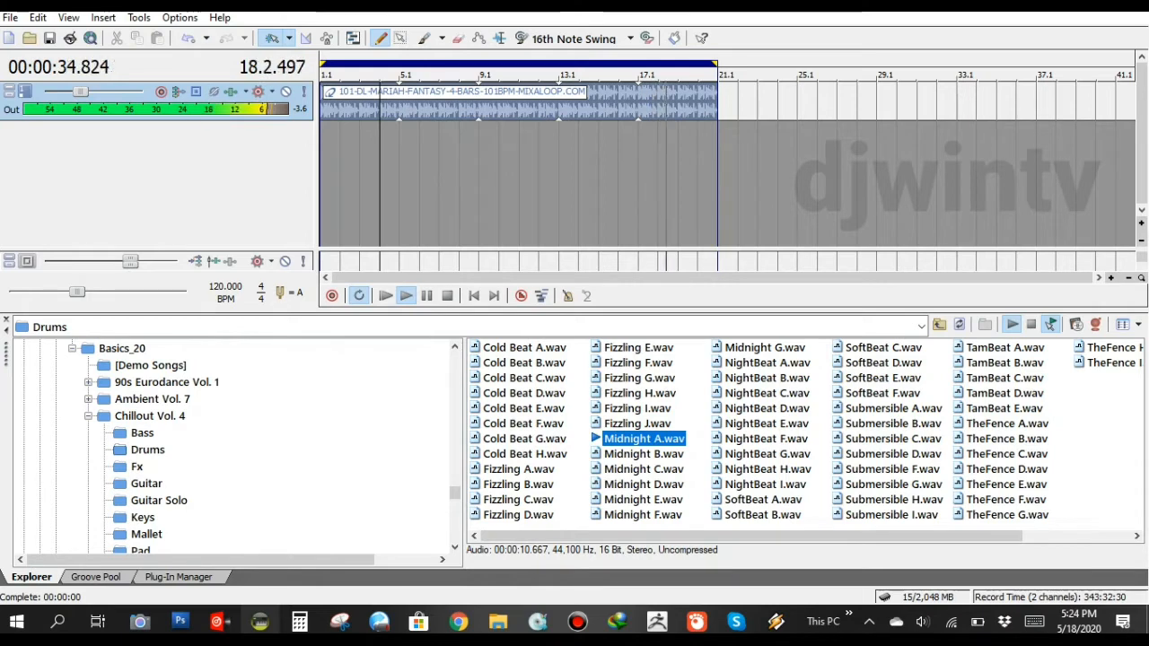
pyautogui.click(643, 453)
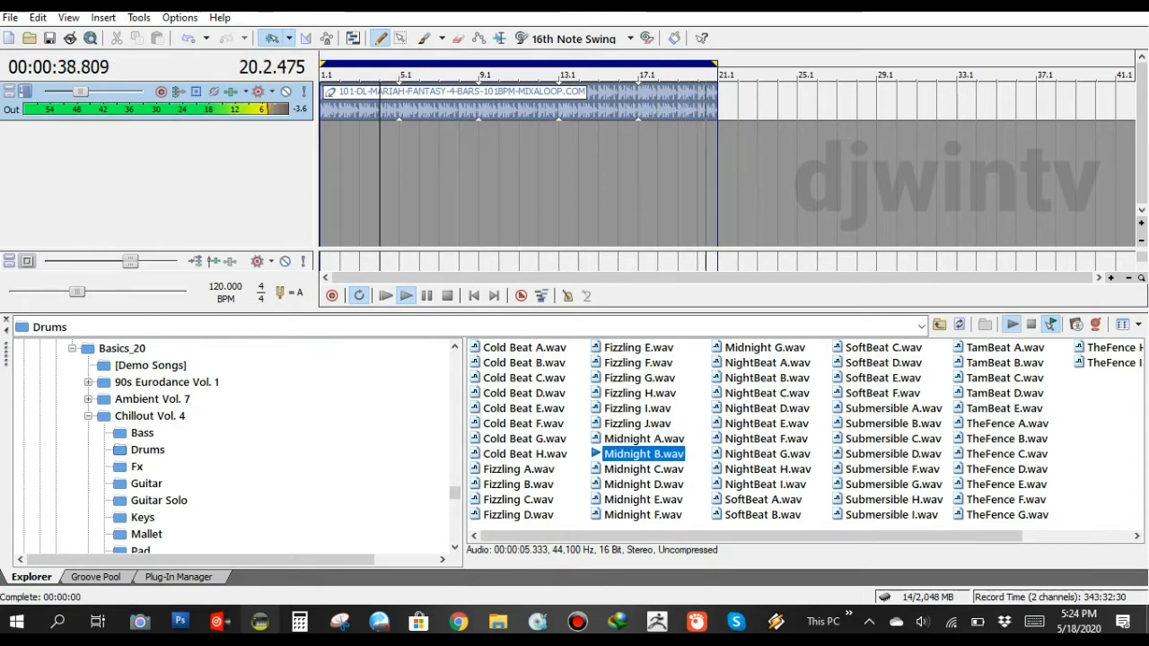
pyautogui.click(764, 348)
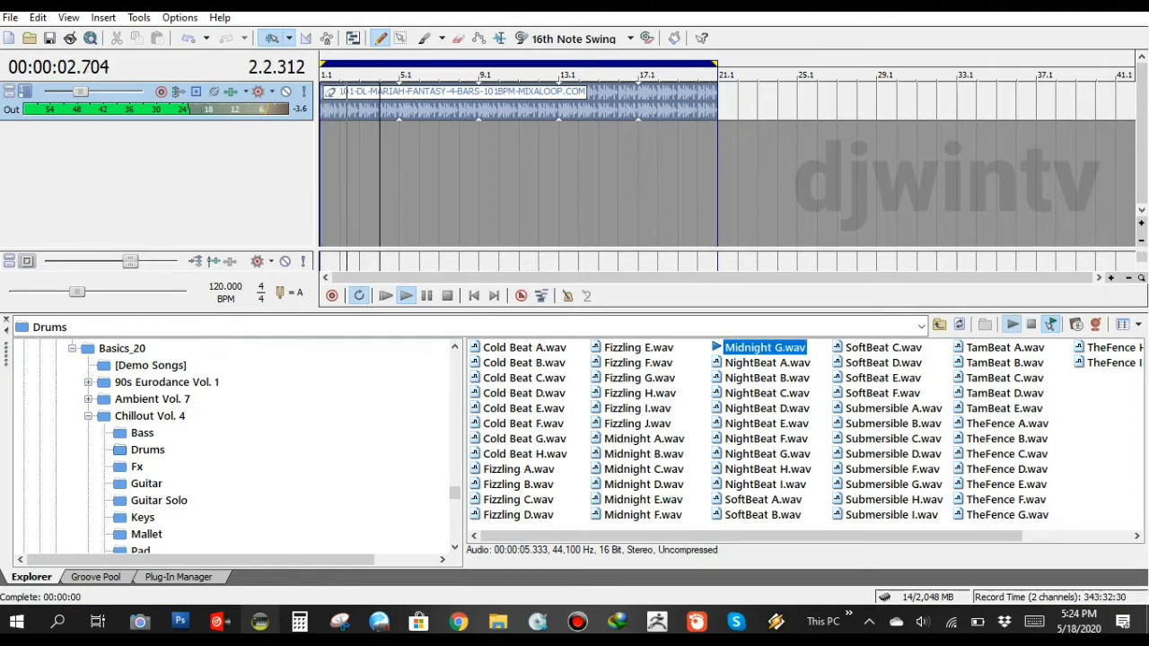
pyautogui.click(766, 378)
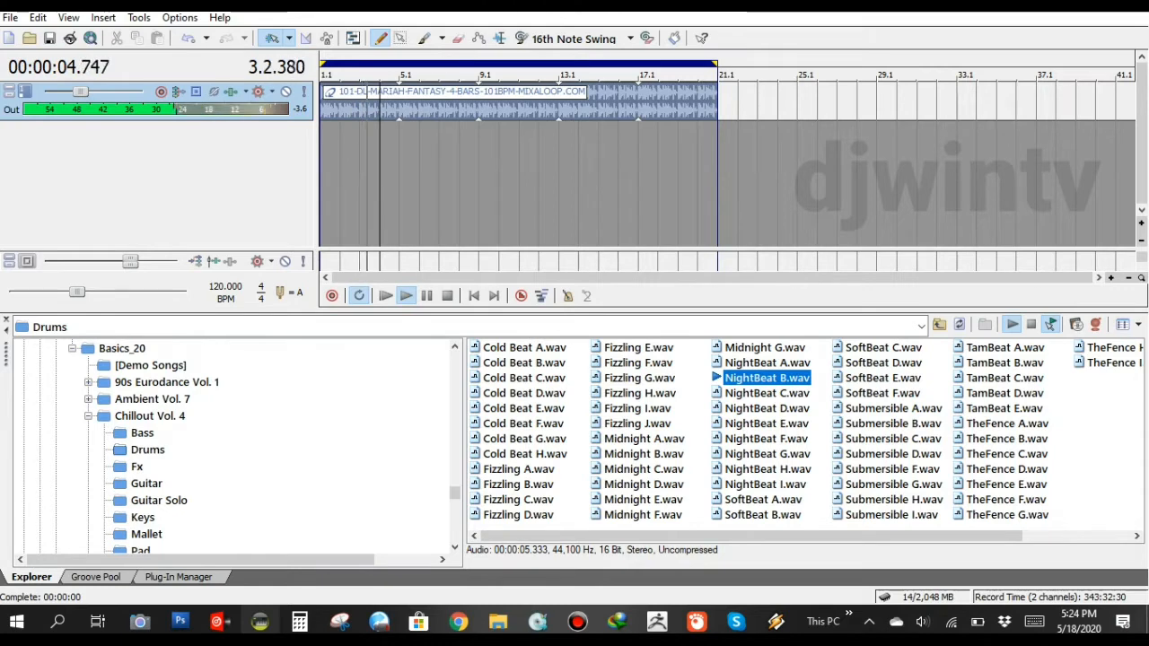
# Audition the Submersible A, C, D and F, TamBeat D and E, and TheFence A and C drum loops
pyautogui.click(893, 409)
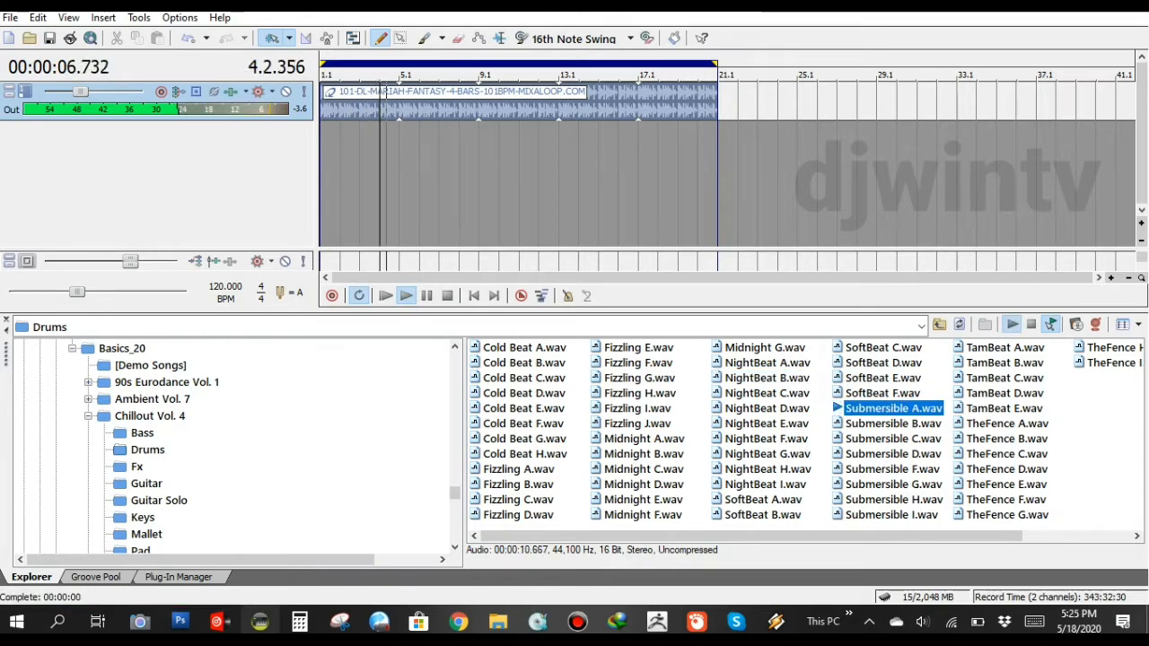
pyautogui.click(893, 439)
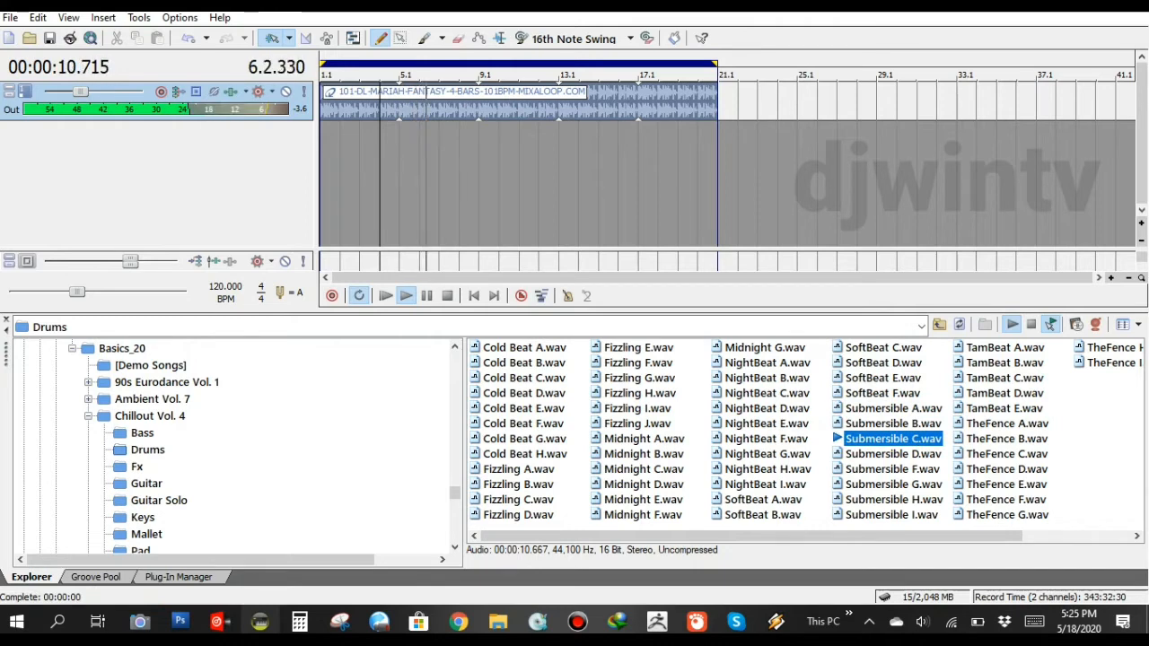
pyautogui.click(893, 454)
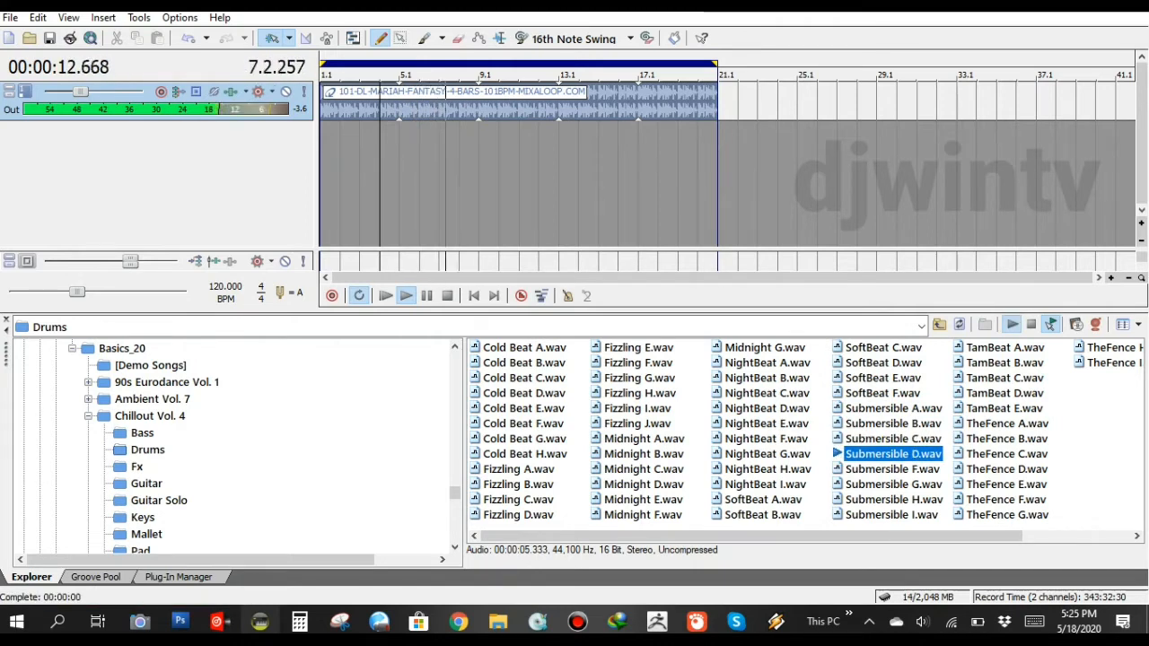
pyautogui.click(893, 470)
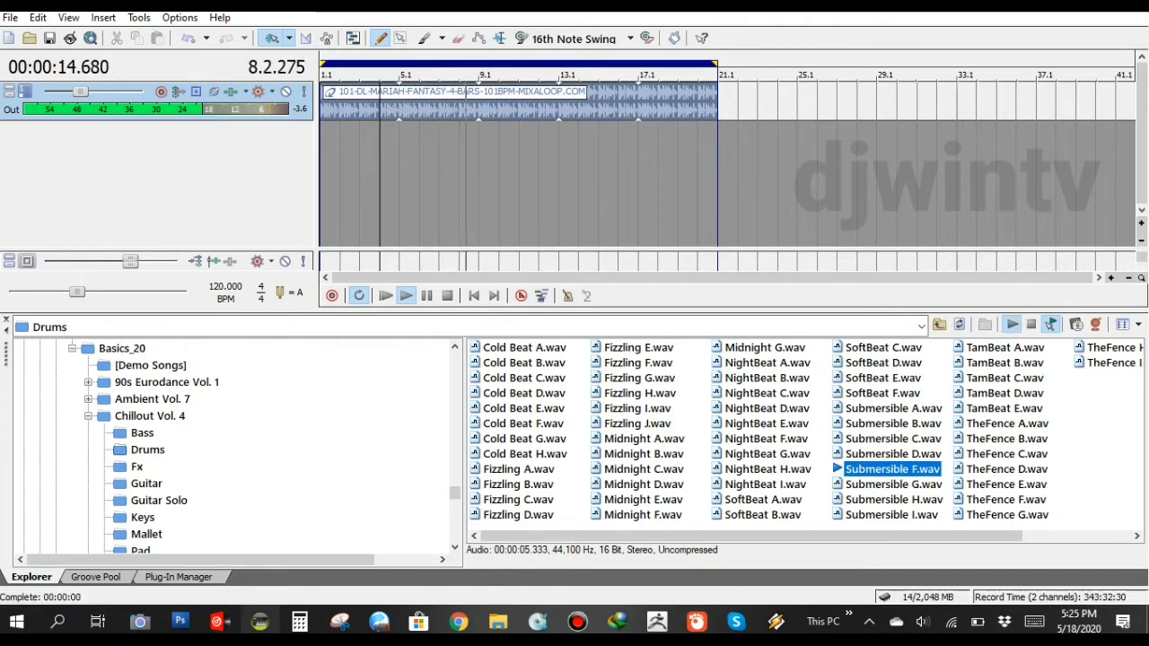
pyautogui.click(1004, 393)
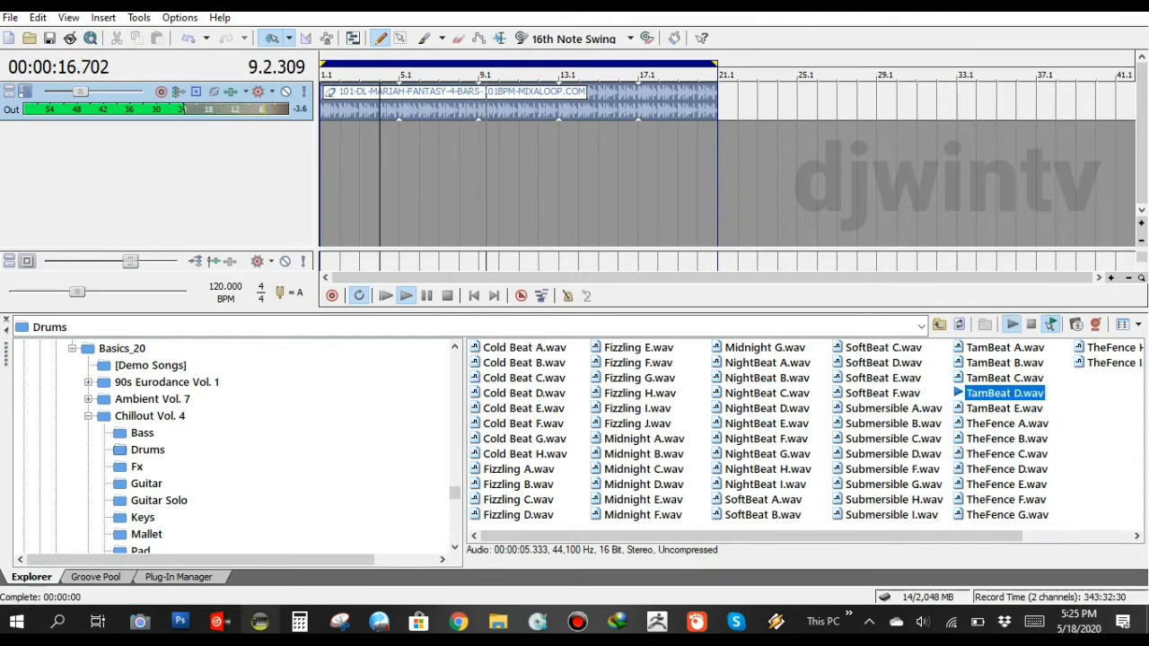
pyautogui.click(1004, 408)
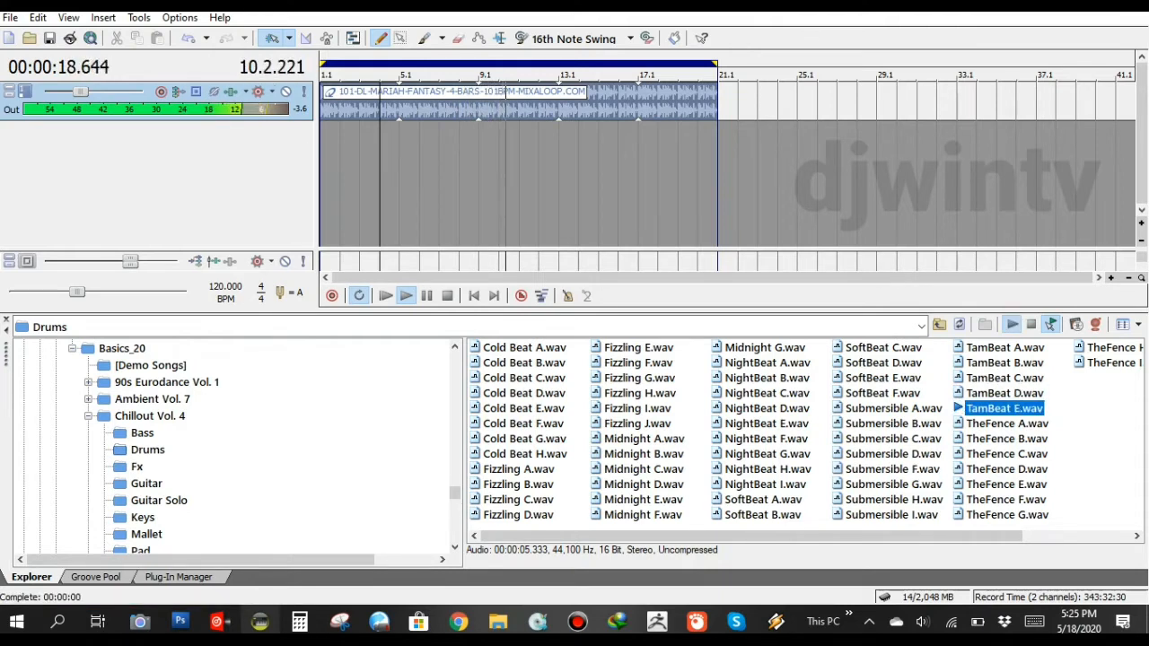
pyautogui.click(1006, 423)
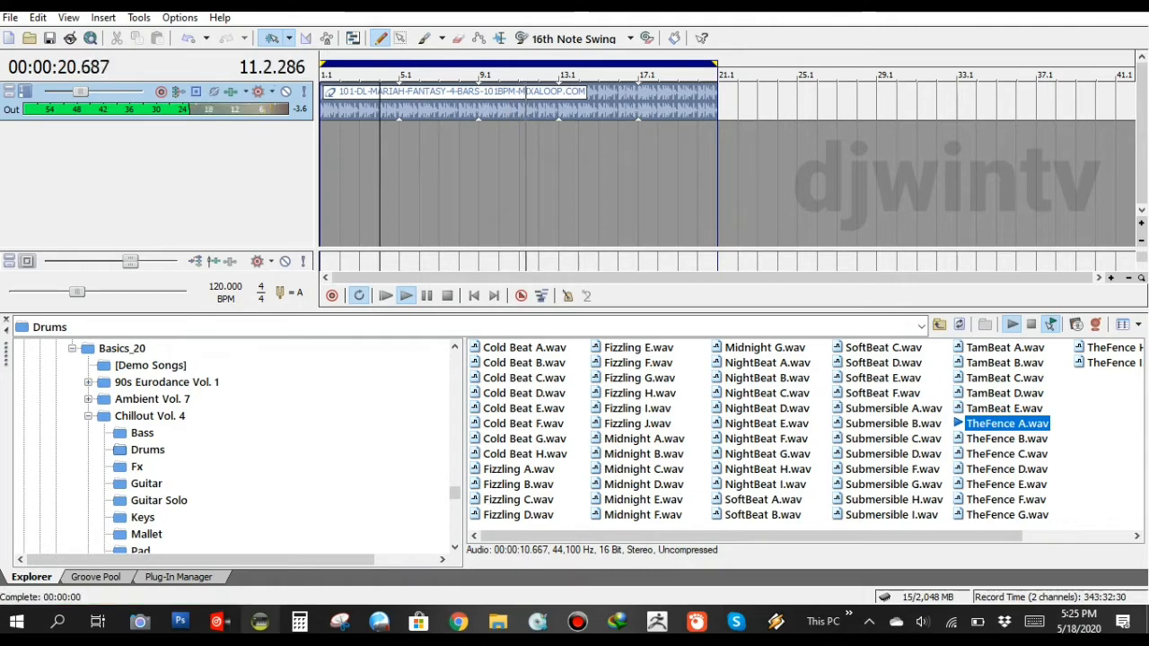
pyautogui.click(1006, 454)
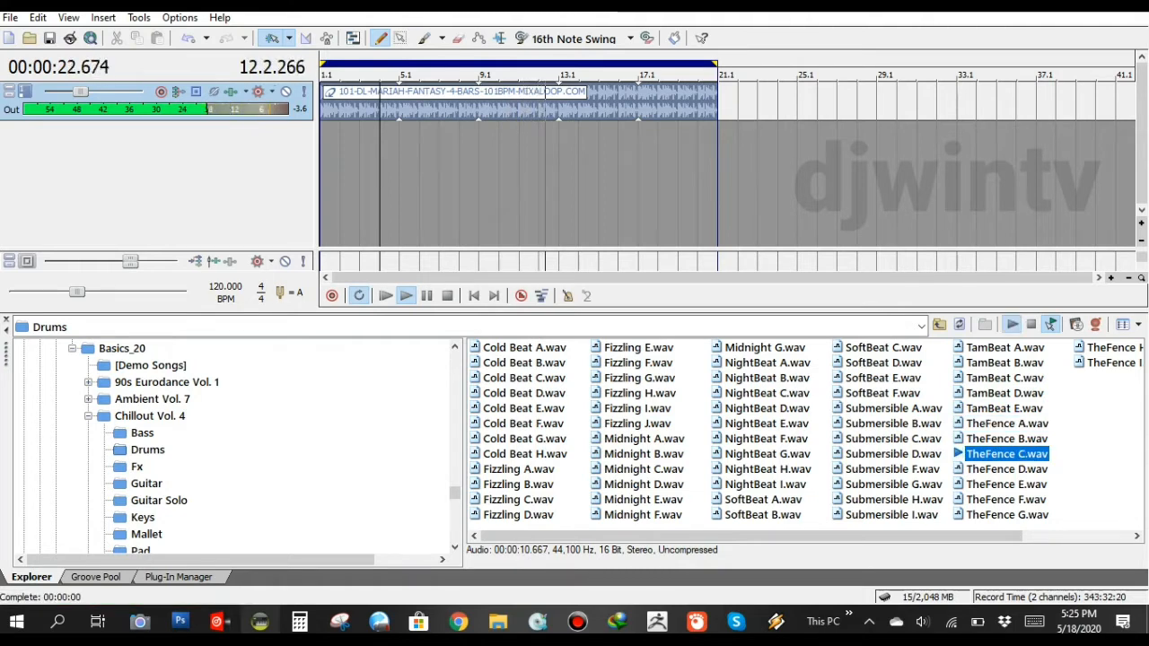
# Collapse the Chillout Vol. 4 folder and open the Drums folder of HipHop Vol. 10
pyautogui.click(88, 416)
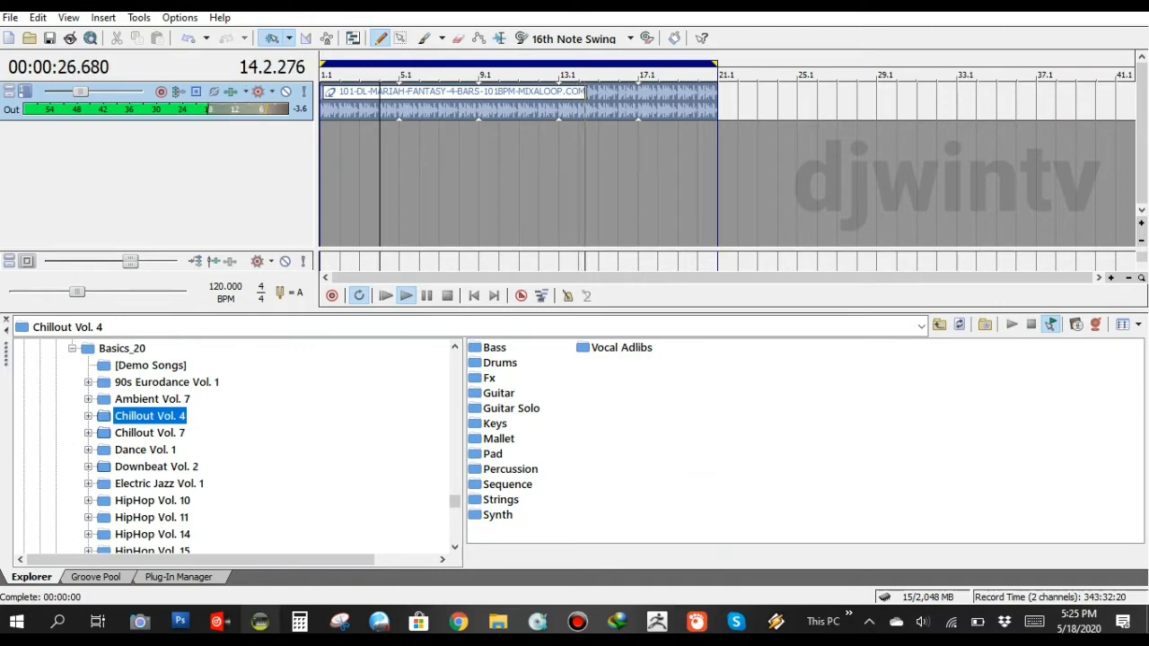
pyautogui.moveTo(455, 501); pyautogui.dragTo(455, 502)
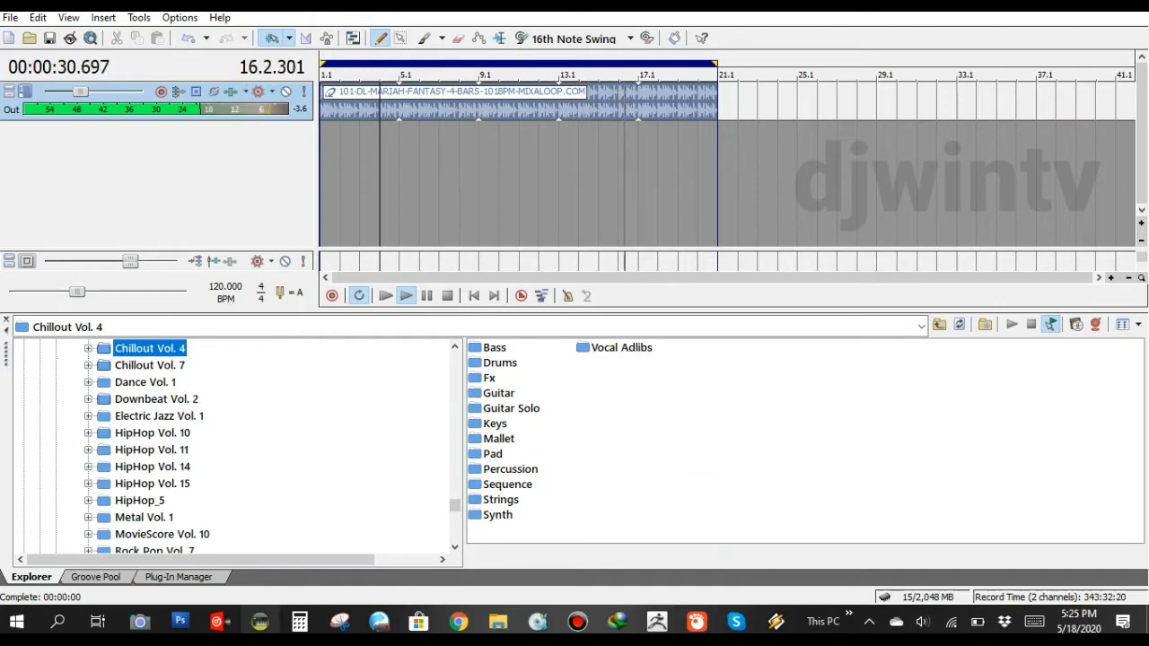
pyautogui.click(88, 434)
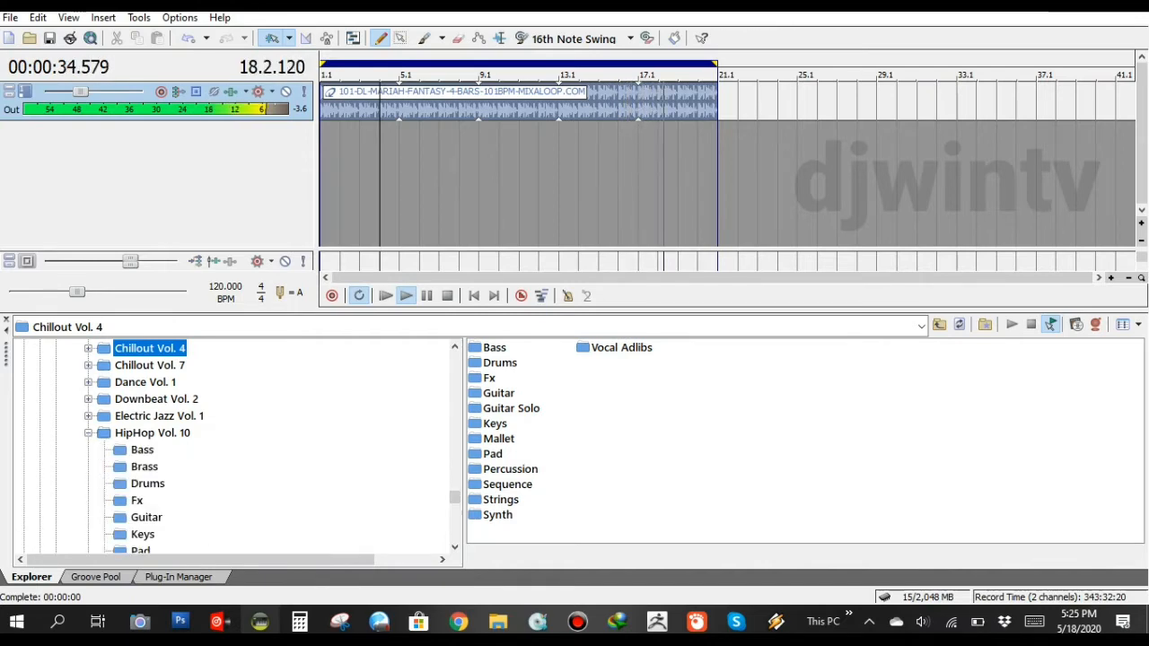
pyautogui.click(148, 483)
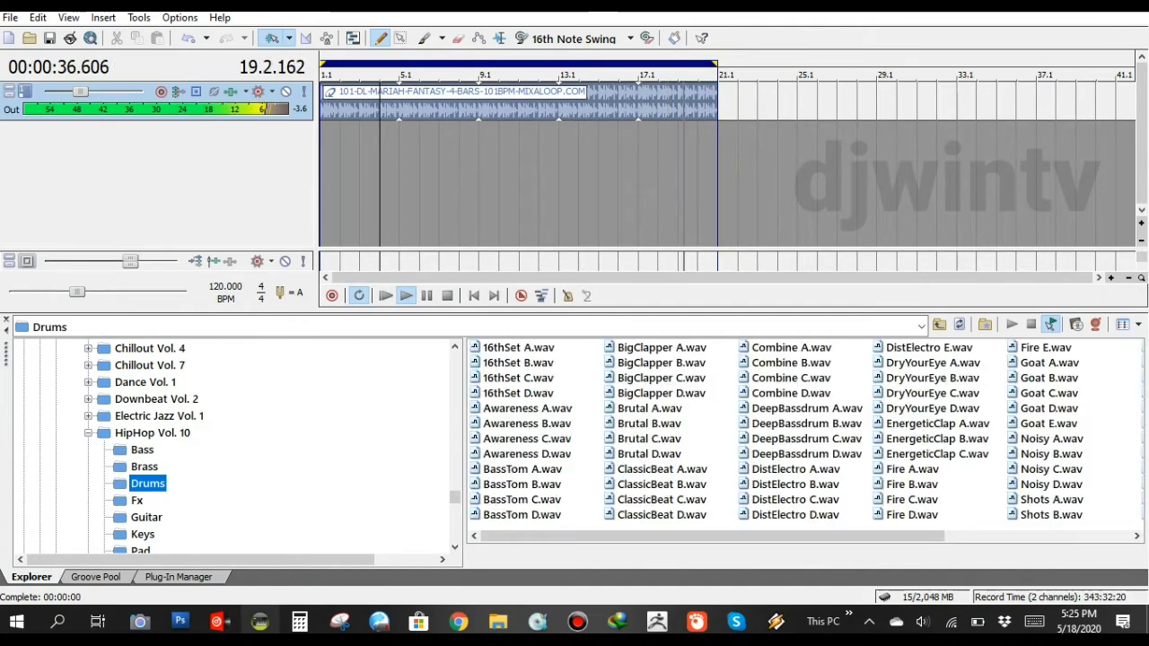
# Audition HipHop Vol. 10 drum loops including 16thSet A, BassTom B, Brutal A, ClassicBeat A and Combine A, and stop playback
pyautogui.click(517, 347)
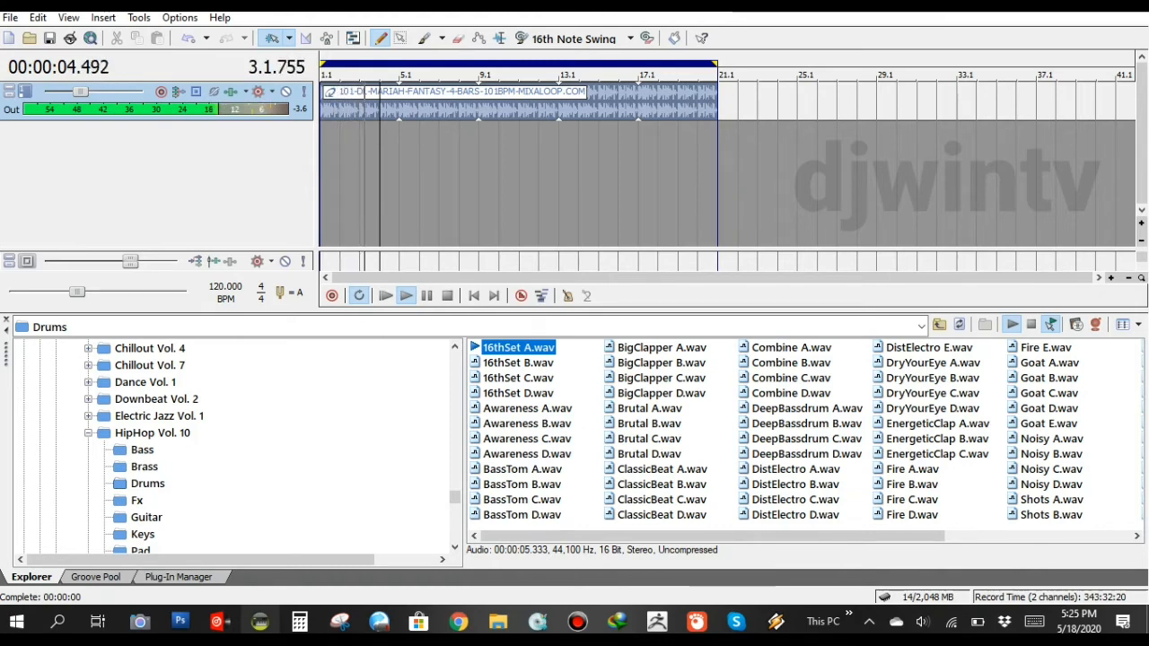
pyautogui.click(518, 363)
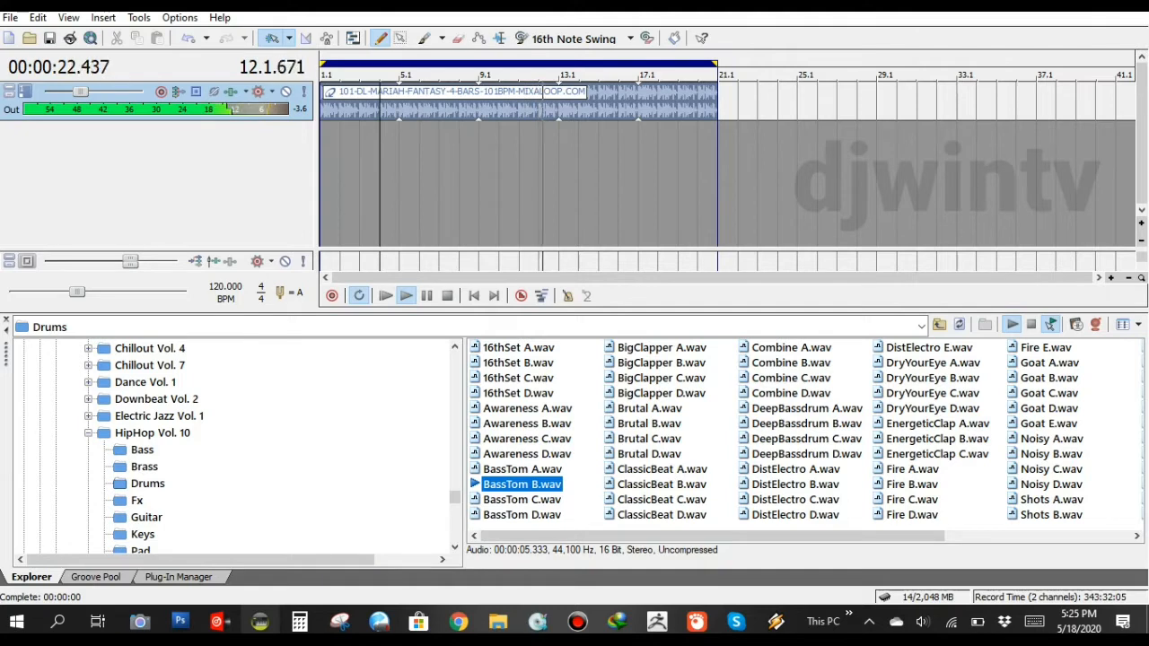
pyautogui.click(650, 408)
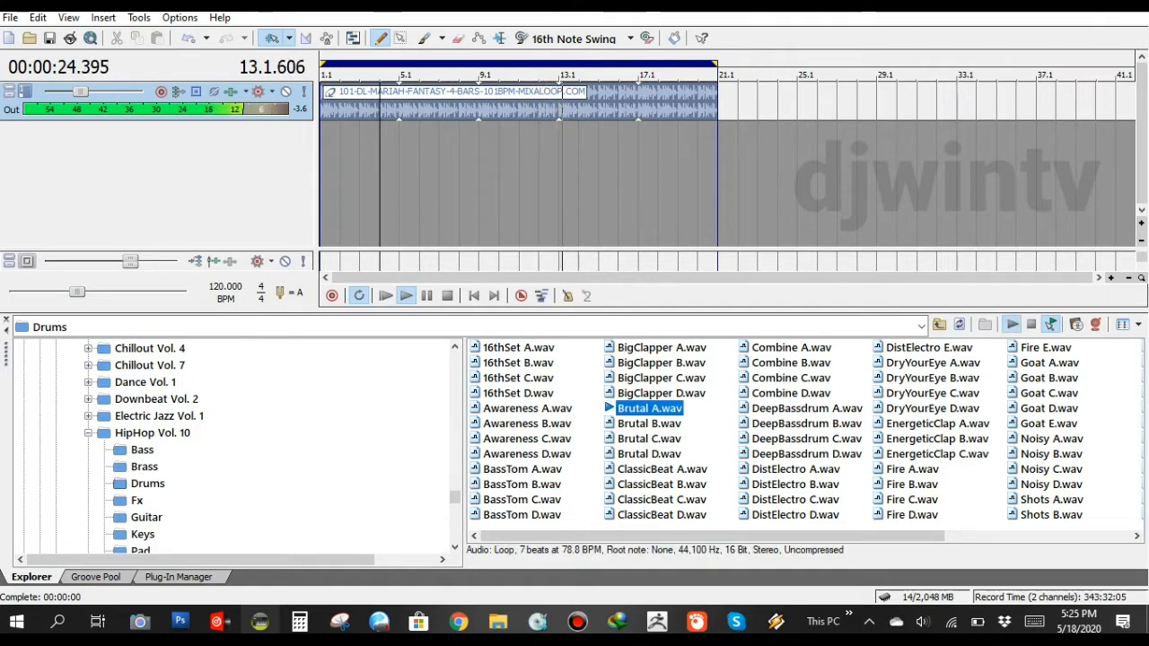
pyautogui.click(662, 469)
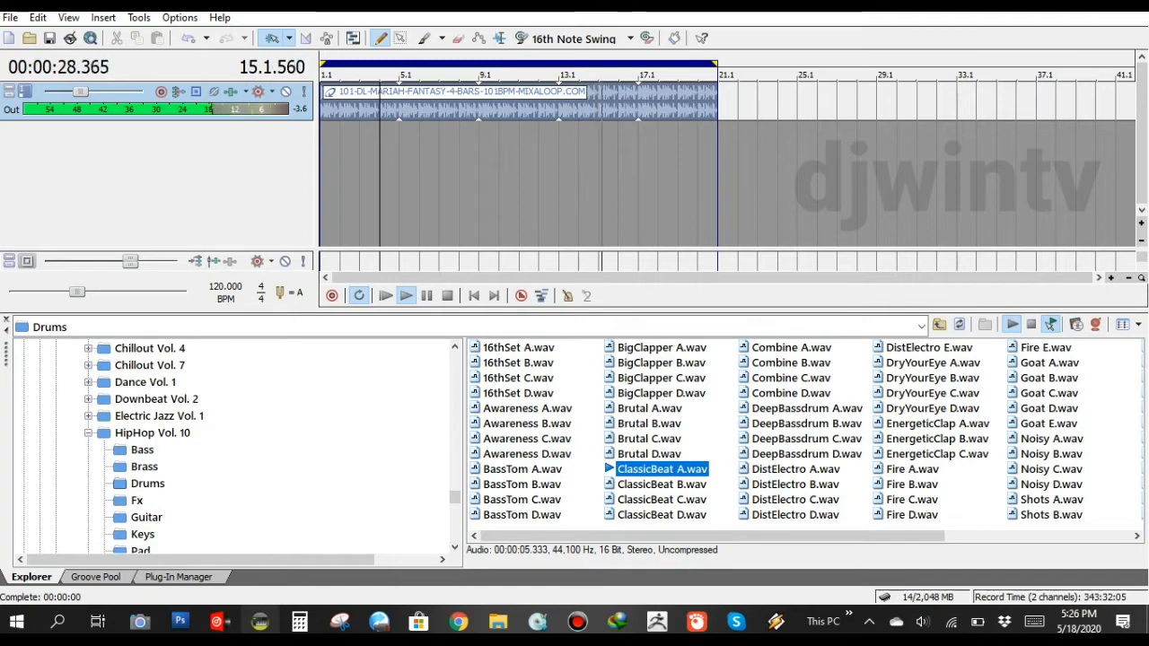
pyautogui.click(790, 348)
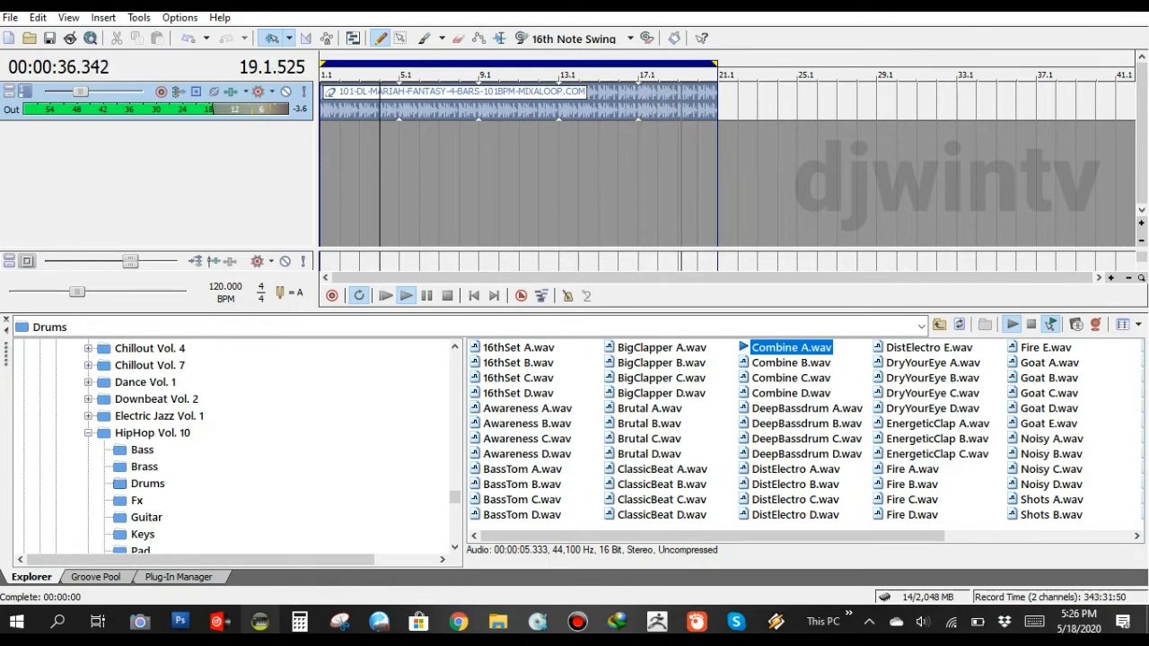
pyautogui.click(447, 296)
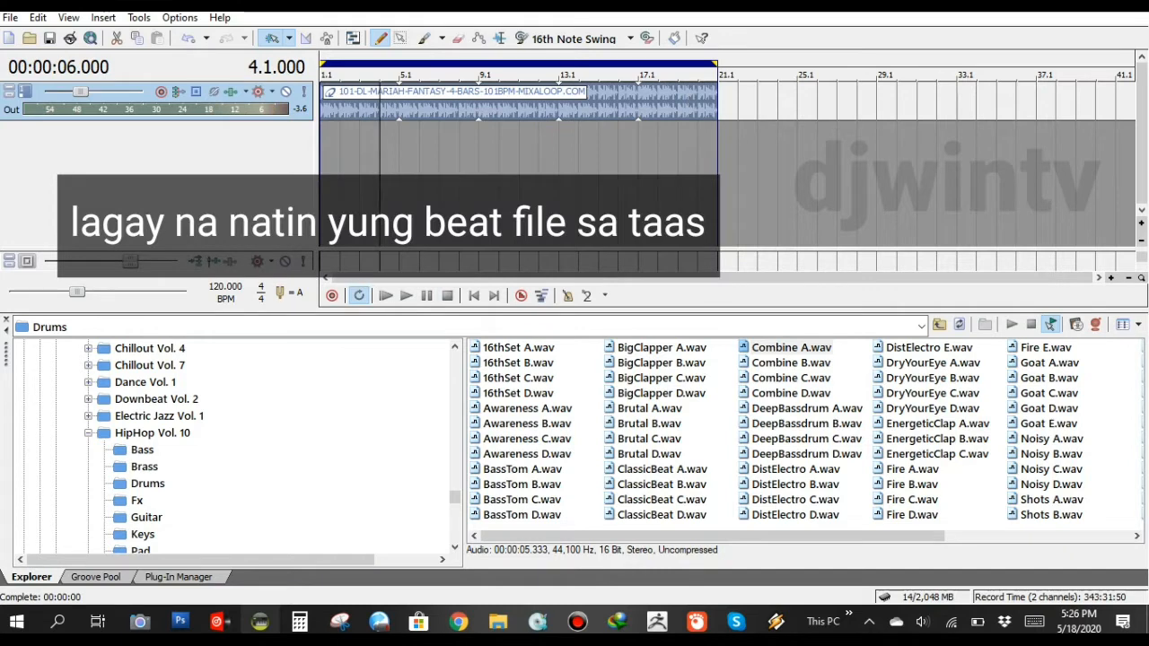
# Add Combine A.wav on a new track below the existing loop, starting at measure 3, and extend it to measure 21
pyautogui.moveTo(780, 347); pyautogui.dragTo(462, 144)
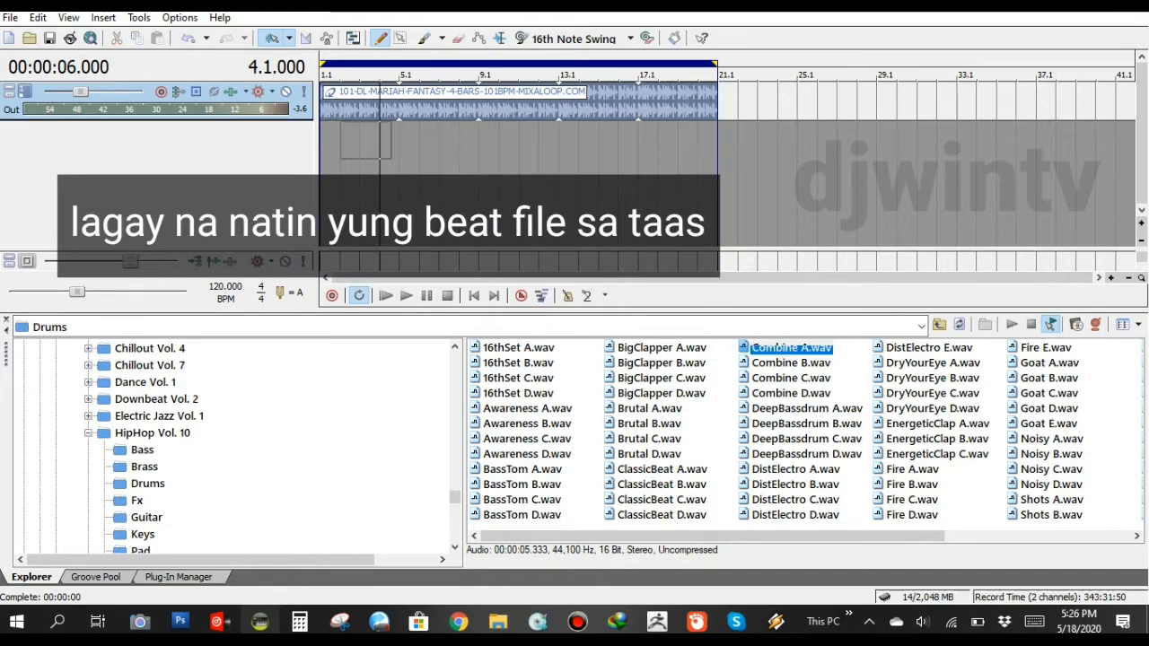
pyautogui.moveTo(399, 141); pyautogui.dragTo(381, 140)
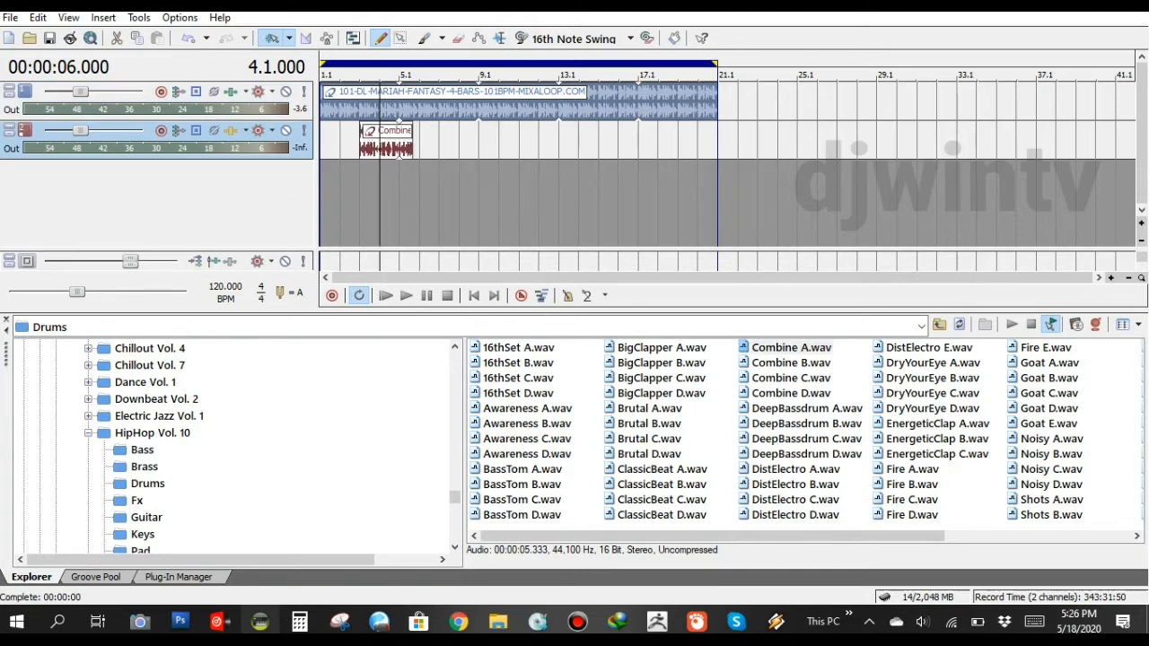
pyautogui.moveTo(412, 144); pyautogui.dragTo(717, 143)
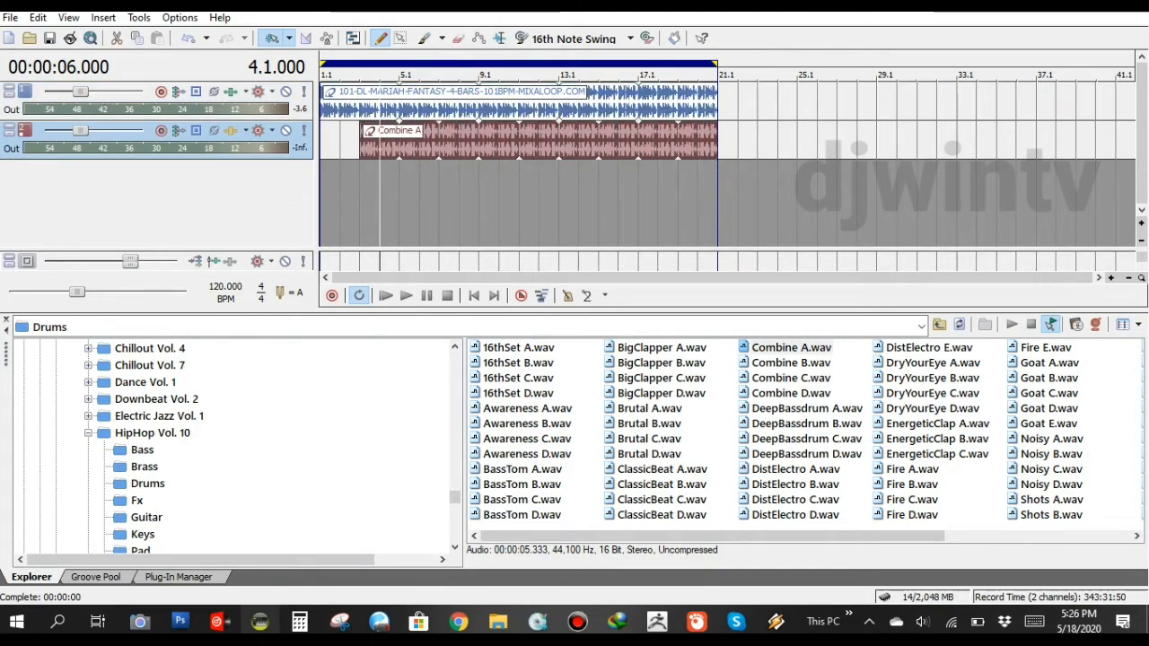
# Play the mix from measure 2 and audition the Goat C, Noisy C and Shots A drum loops over it
pyautogui.click(340, 142)
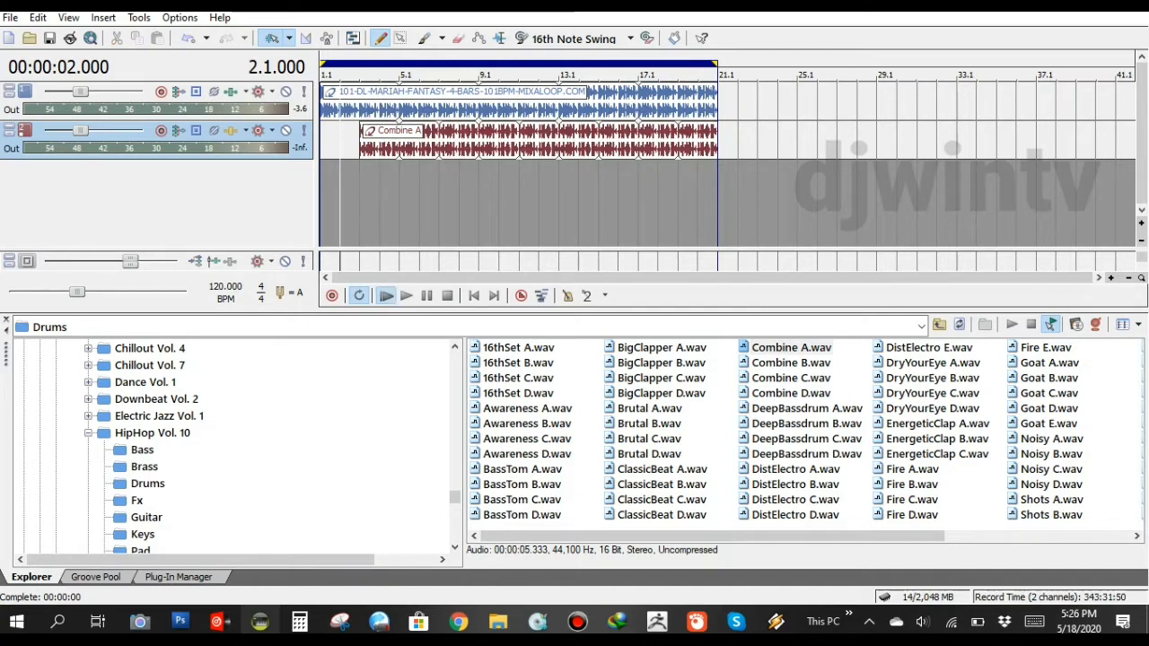
pyautogui.click(386, 295)
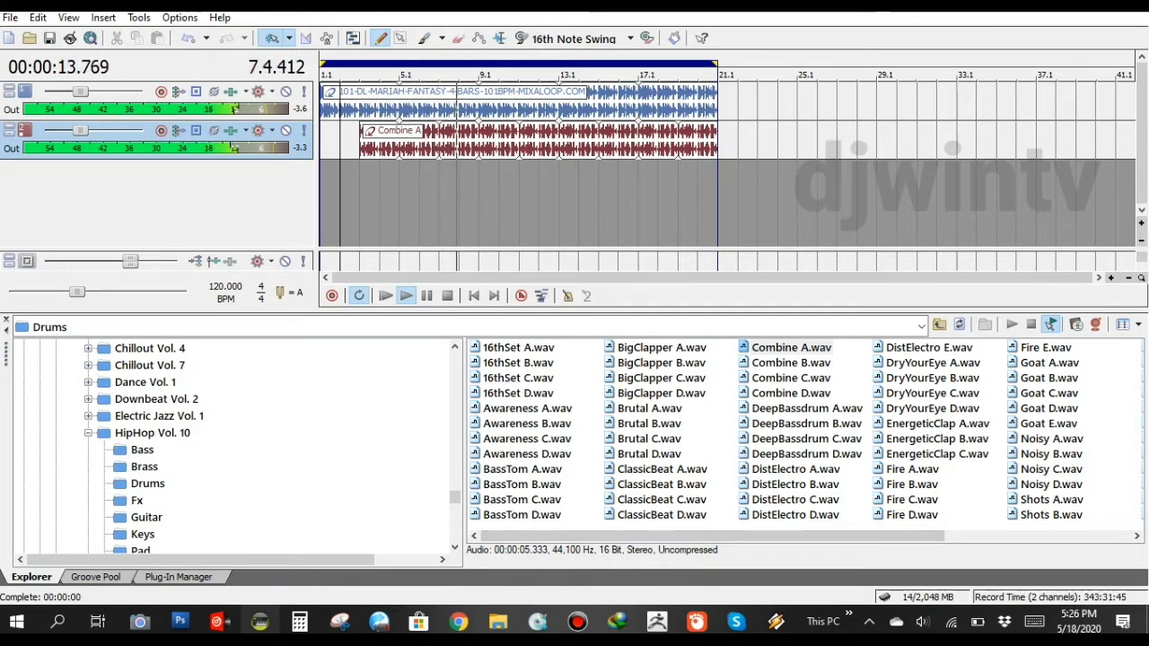
pyautogui.hscroll(1, 803, 431)
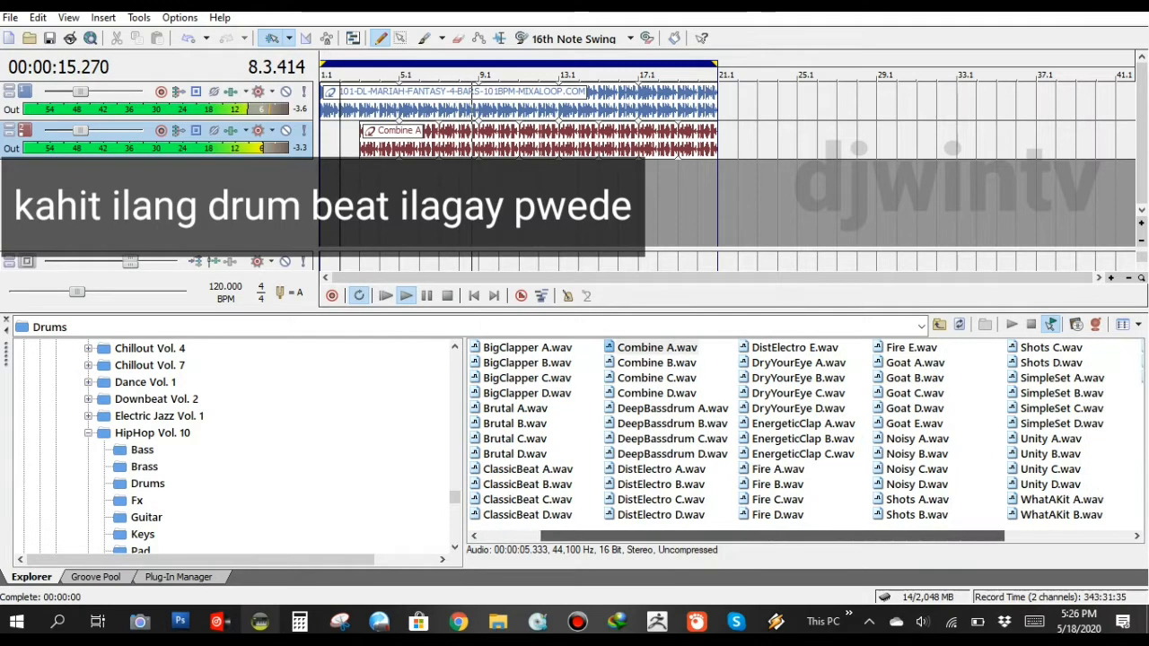
pyautogui.click(915, 393)
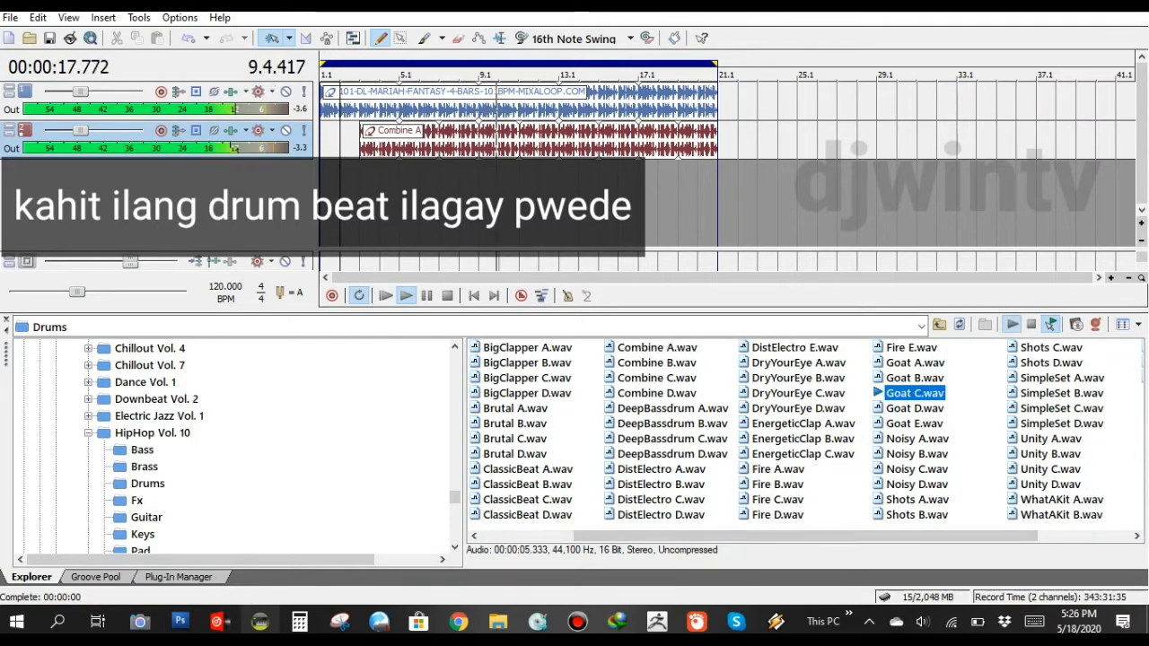
pyautogui.click(917, 469)
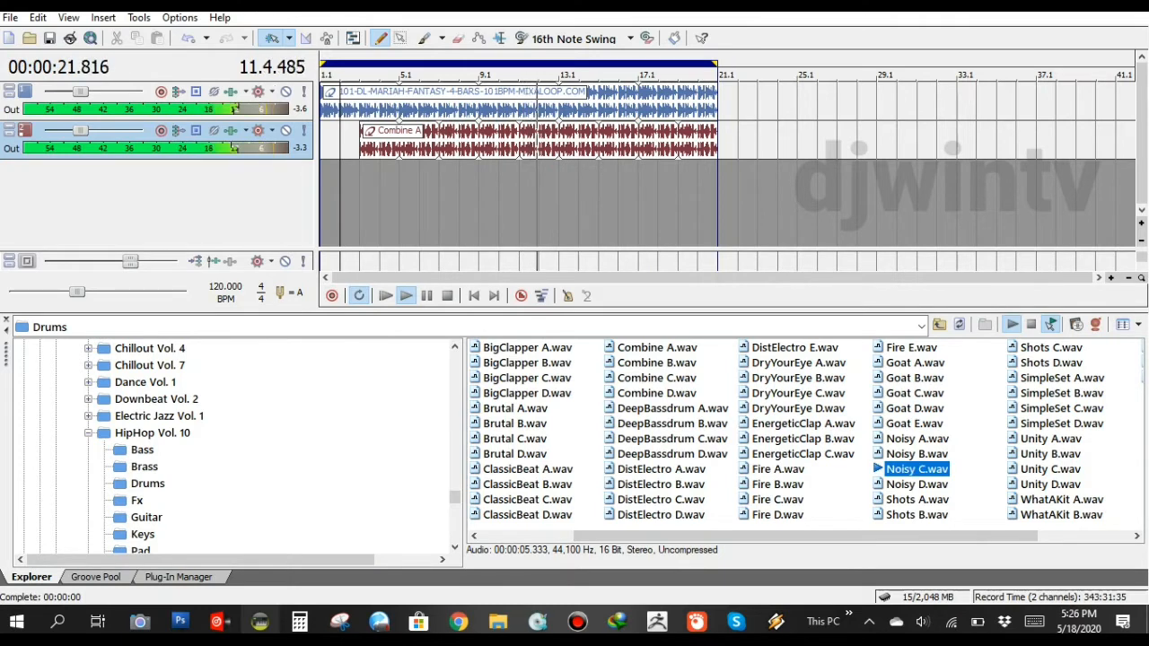
pyautogui.click(916, 500)
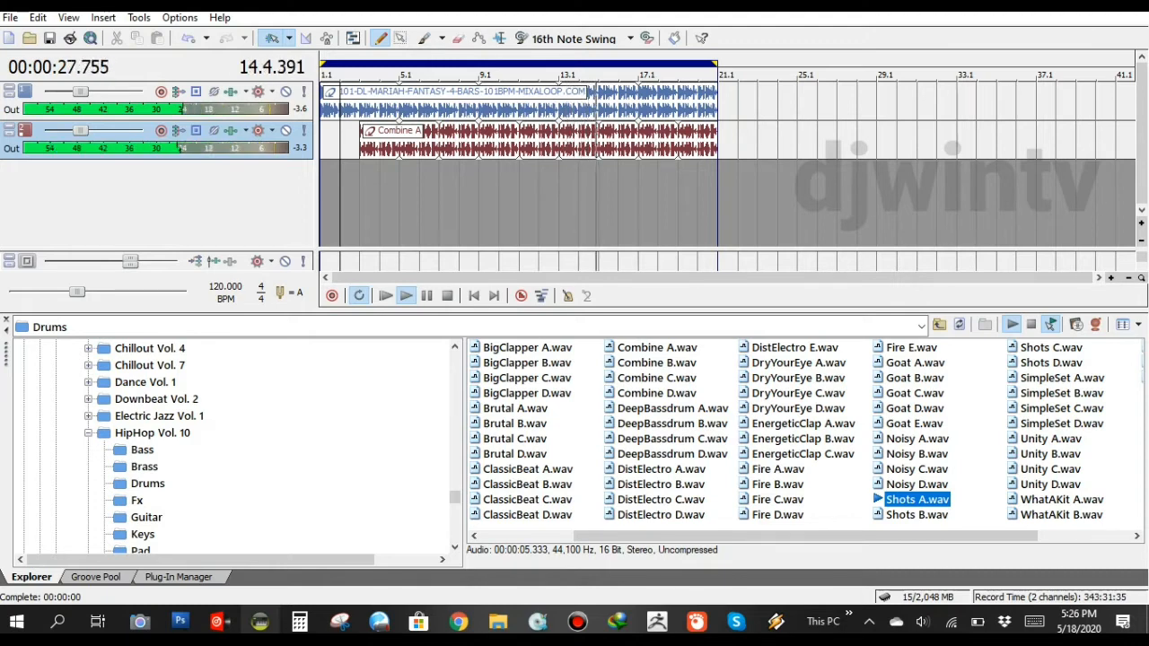
# Audition the Unity A, Unity B, Unity C, WhatAKit C and WhatAKit D drum loops over the playing mix
pyautogui.click(1050, 439)
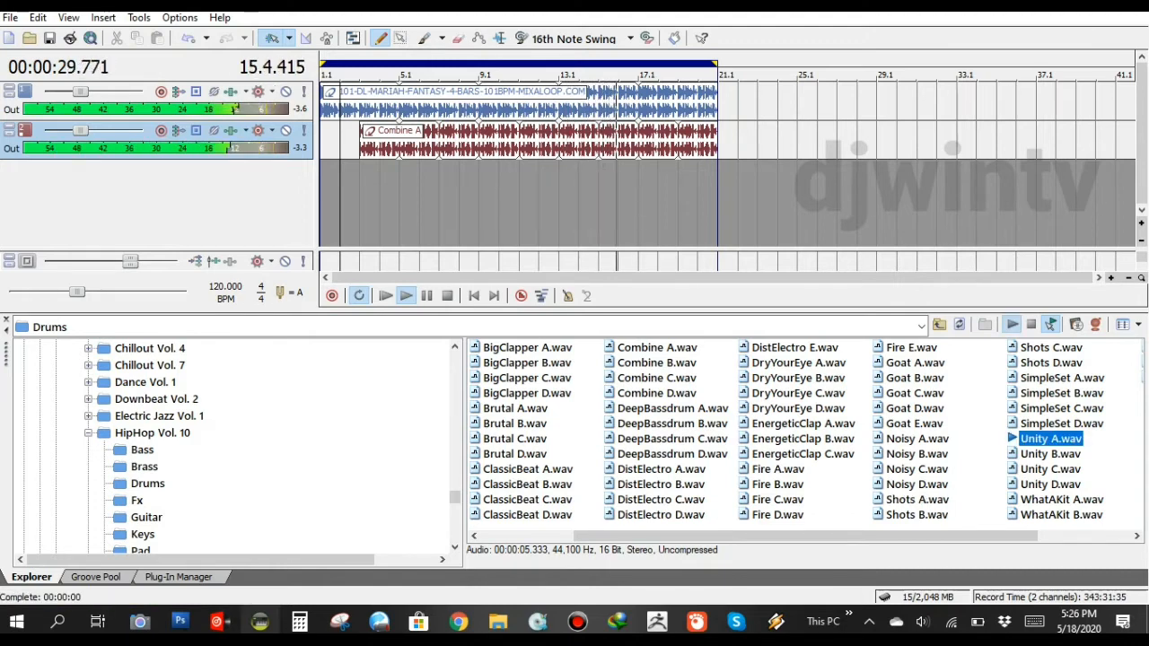
pyautogui.hscroll(1, 803, 430)
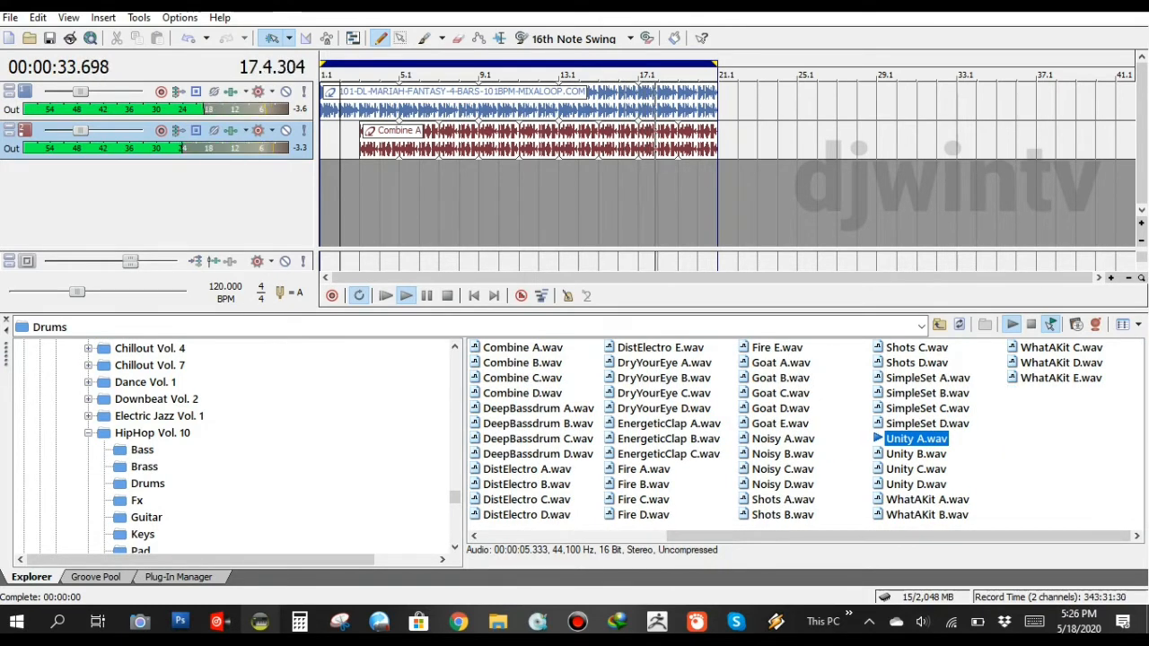
pyautogui.press('Down')
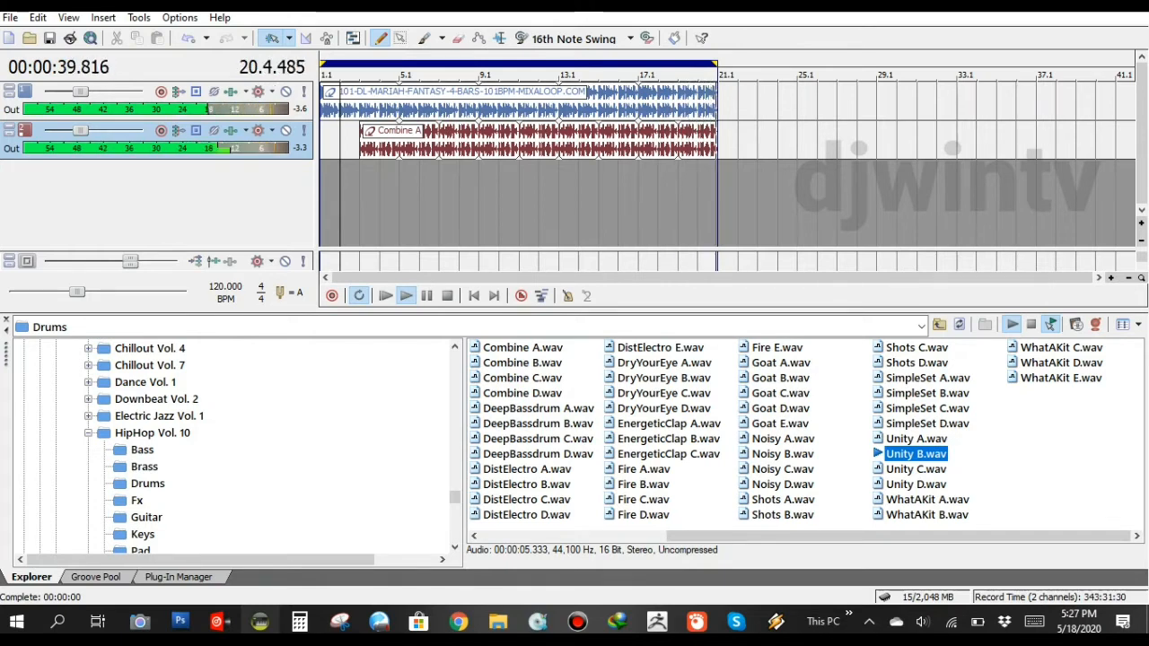
pyautogui.press('Down')
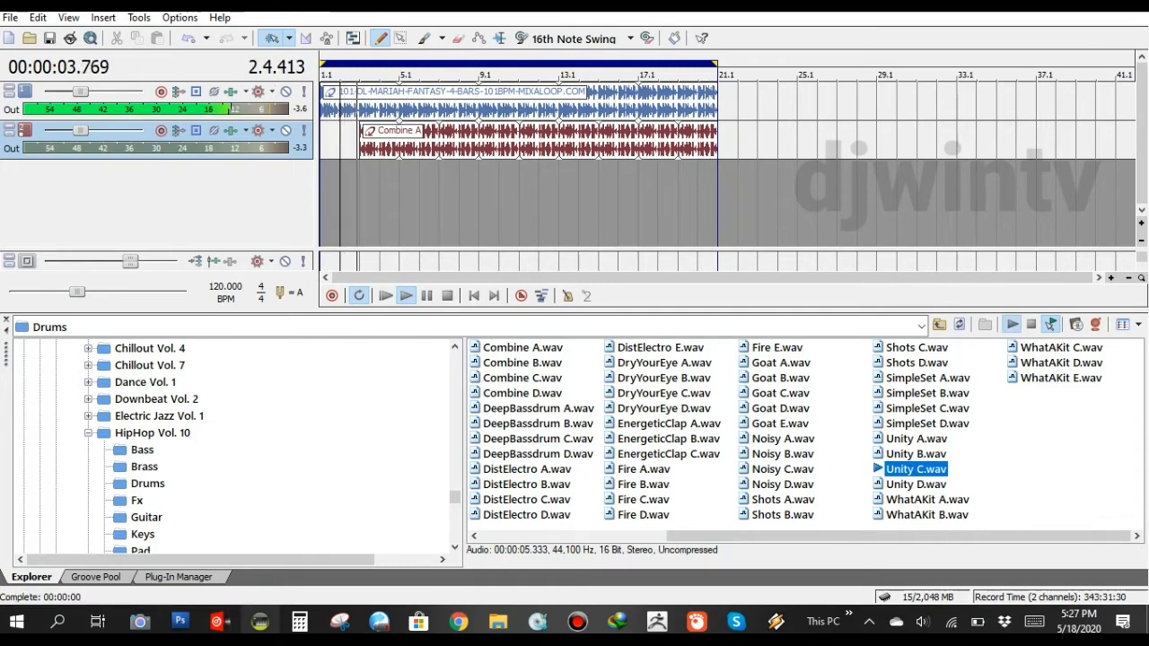
pyautogui.click(1061, 347)
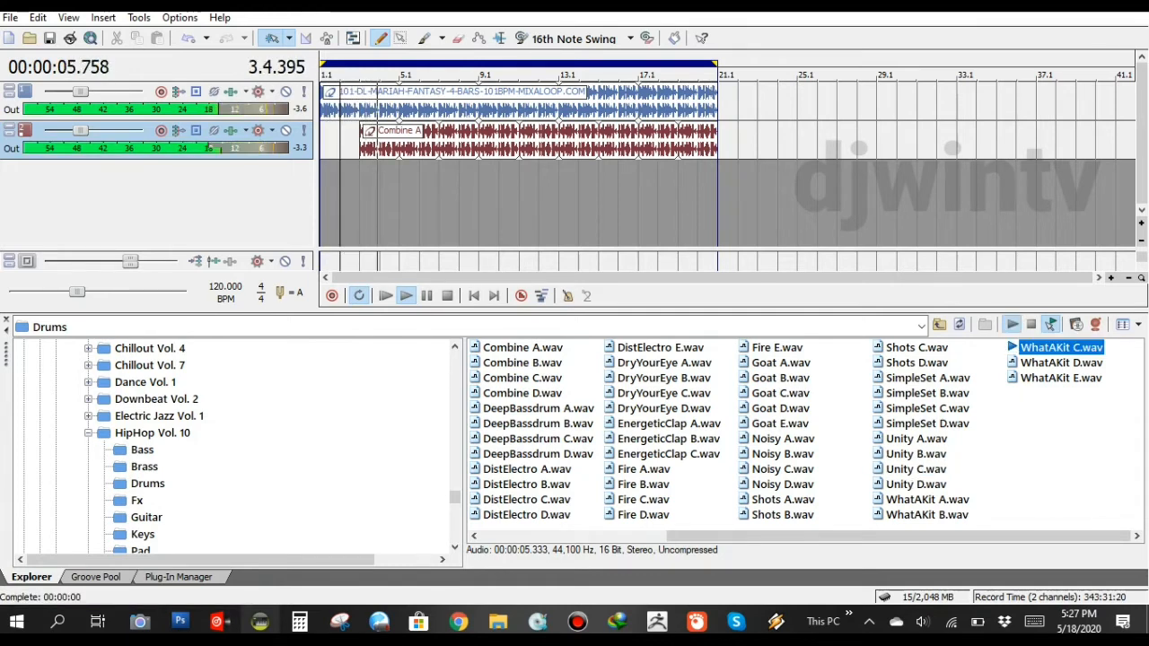
pyautogui.click(1061, 363)
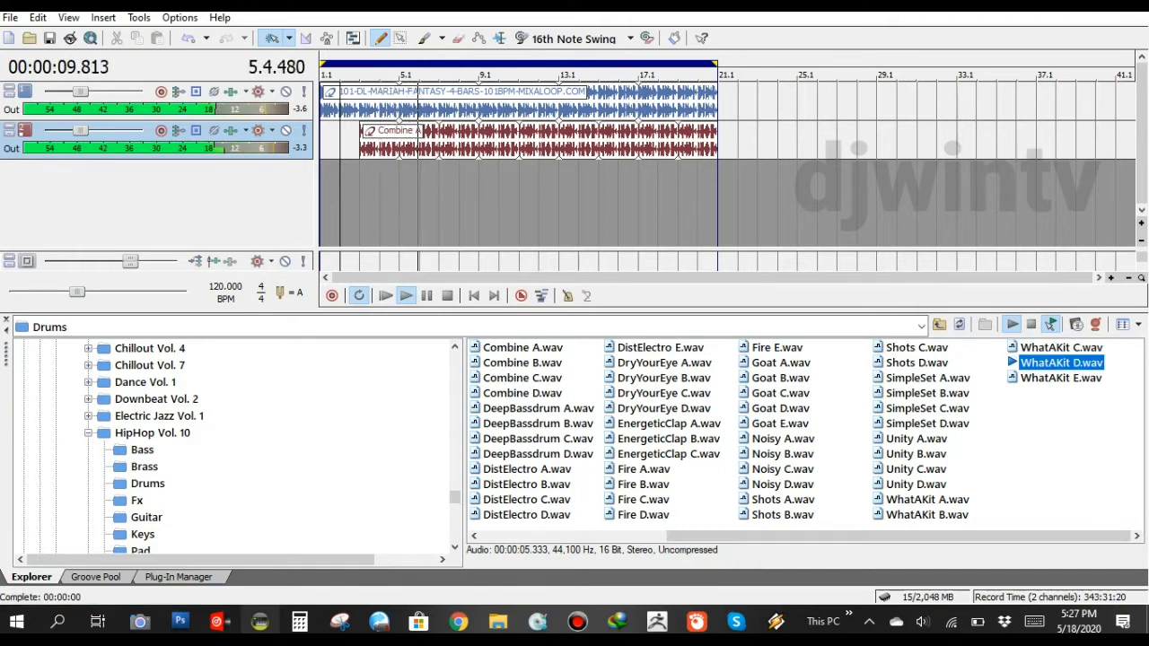
# Add WhatAKit D.wav on a new third track from measure 4 to measure 21 and play the mix from measure 2
pyautogui.click(447, 295)
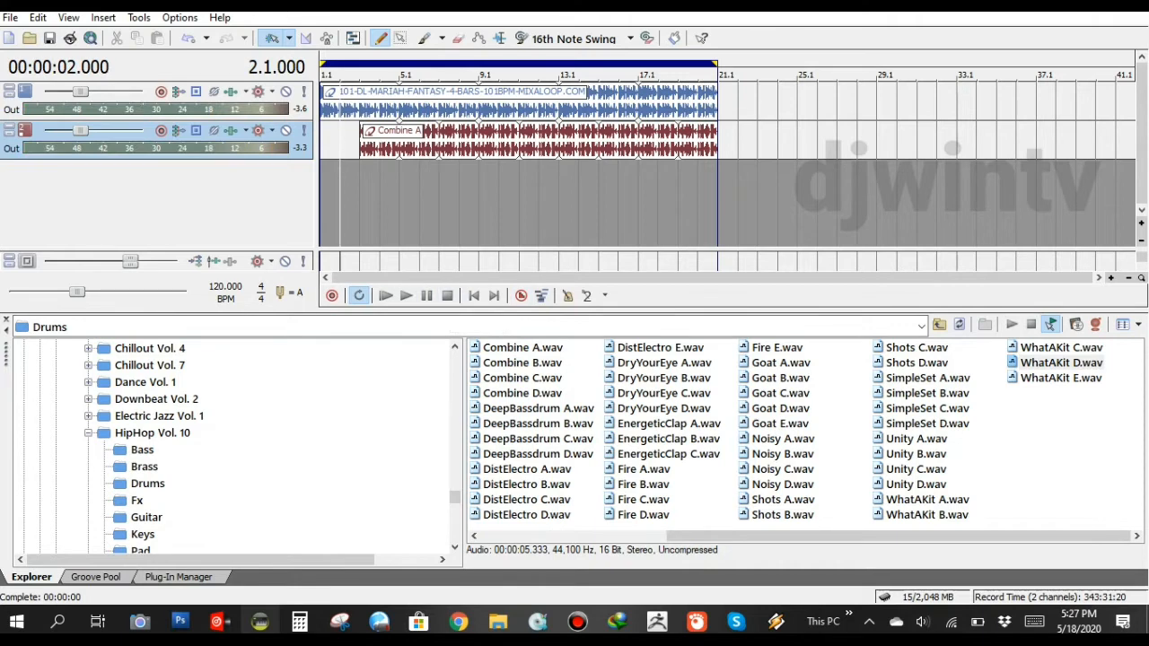
pyautogui.moveTo(1060, 363); pyautogui.dragTo(697, 184)
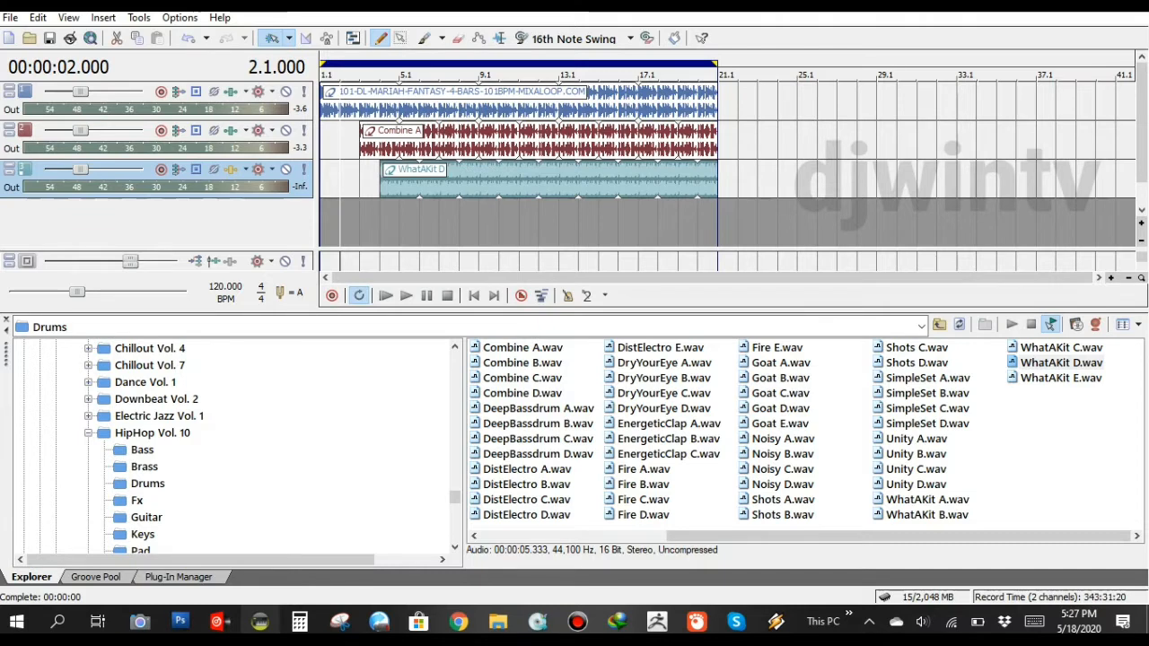
pyautogui.press('space')
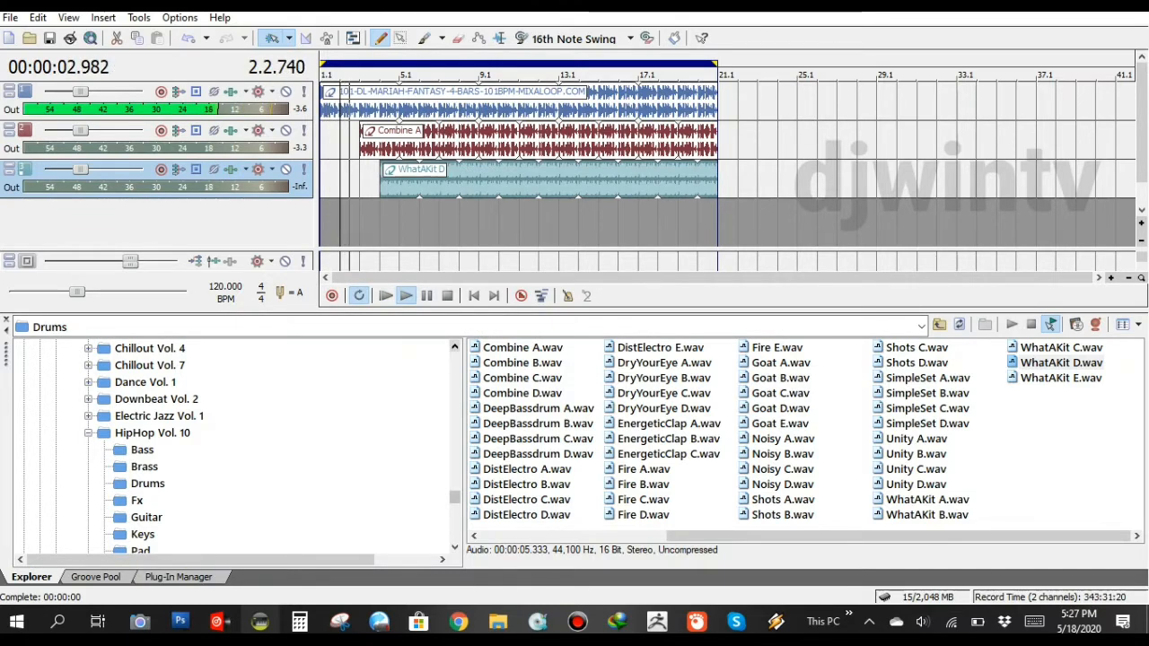
# Find the DJ Scratch fx anthology folder in the folder tree and expand it
pyautogui.scroll(3, 233, 449)
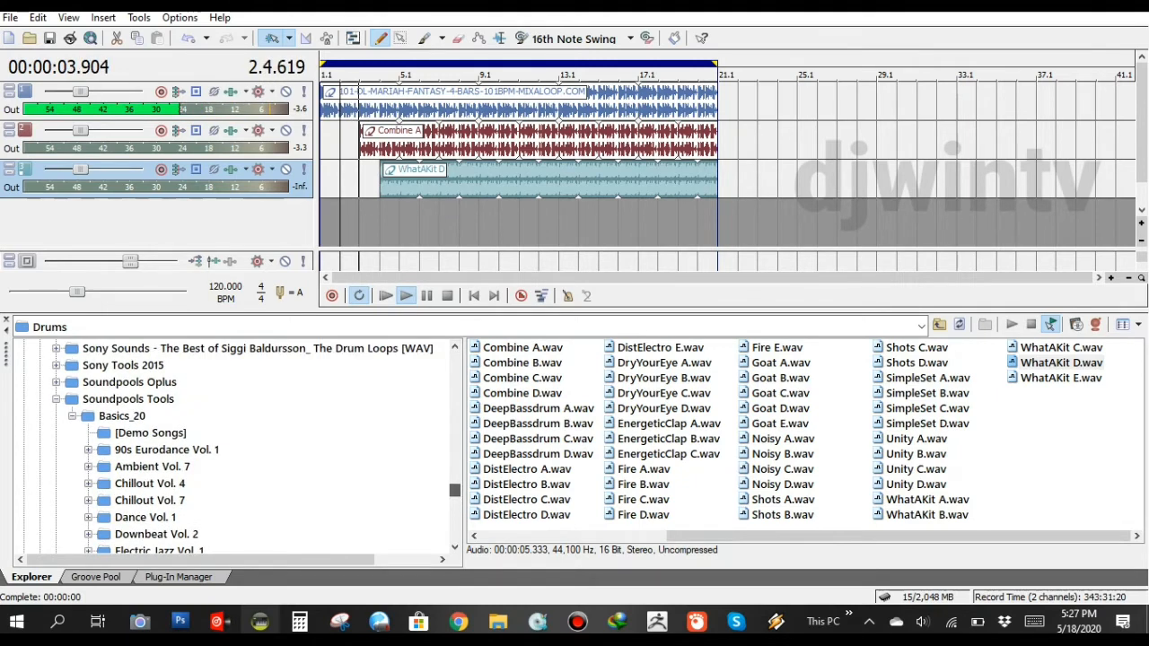
pyautogui.scroll(2, 233, 449)
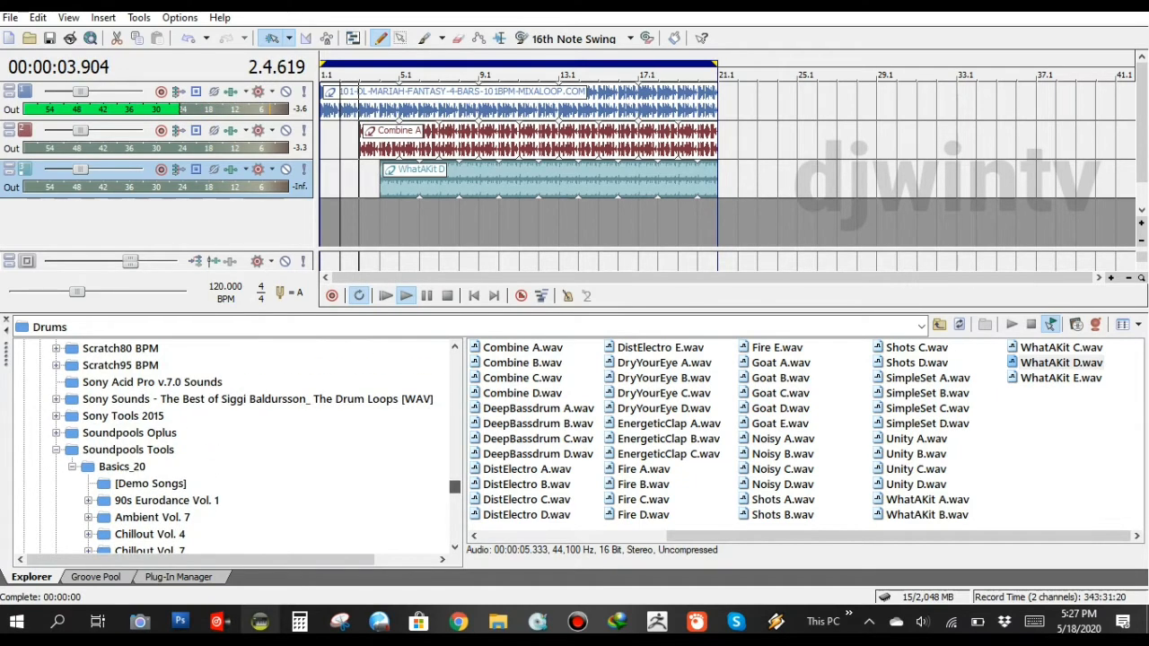
pyautogui.scroll(1, 233, 449)
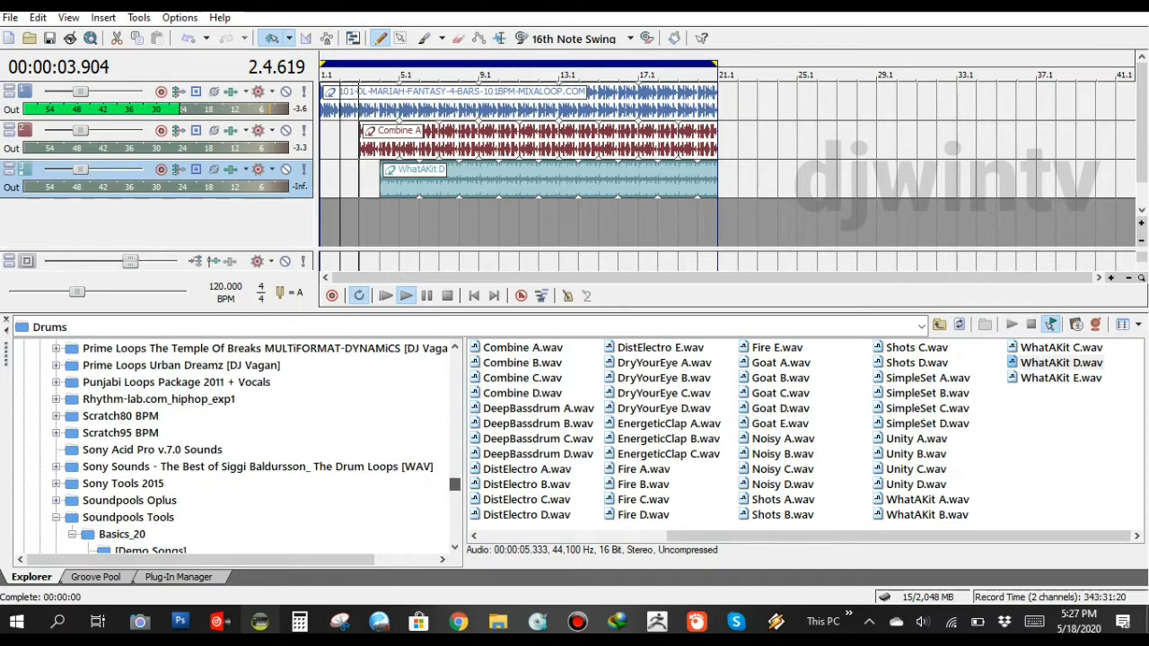
pyautogui.scroll(3, 233, 449)
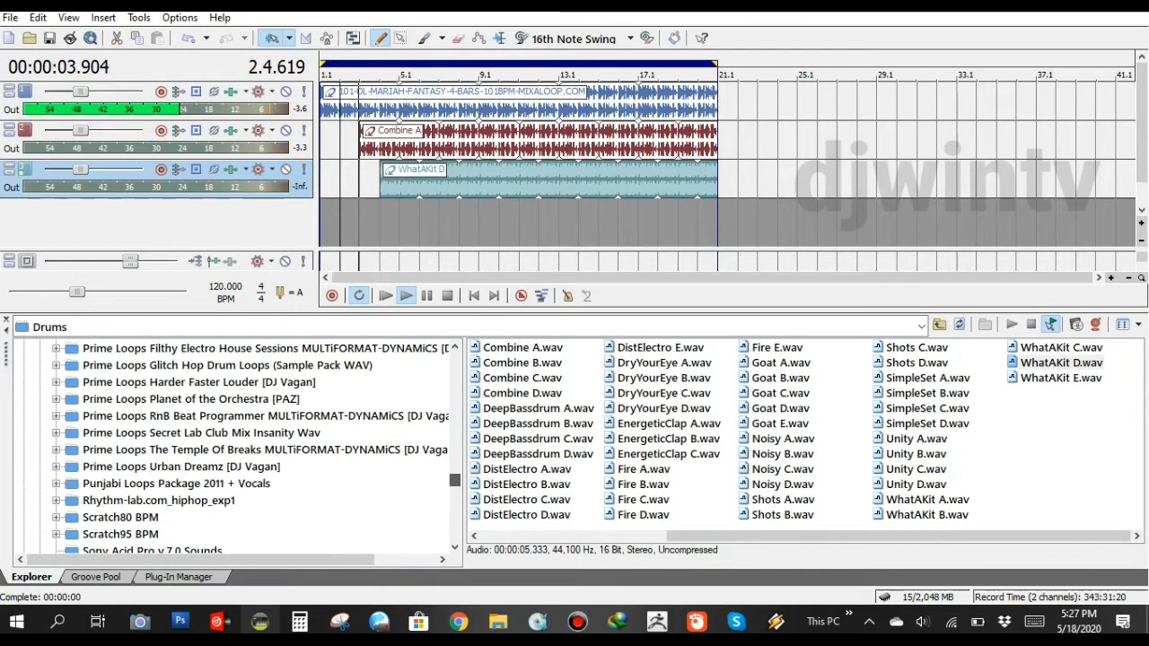
pyautogui.scroll(10, 233, 448)
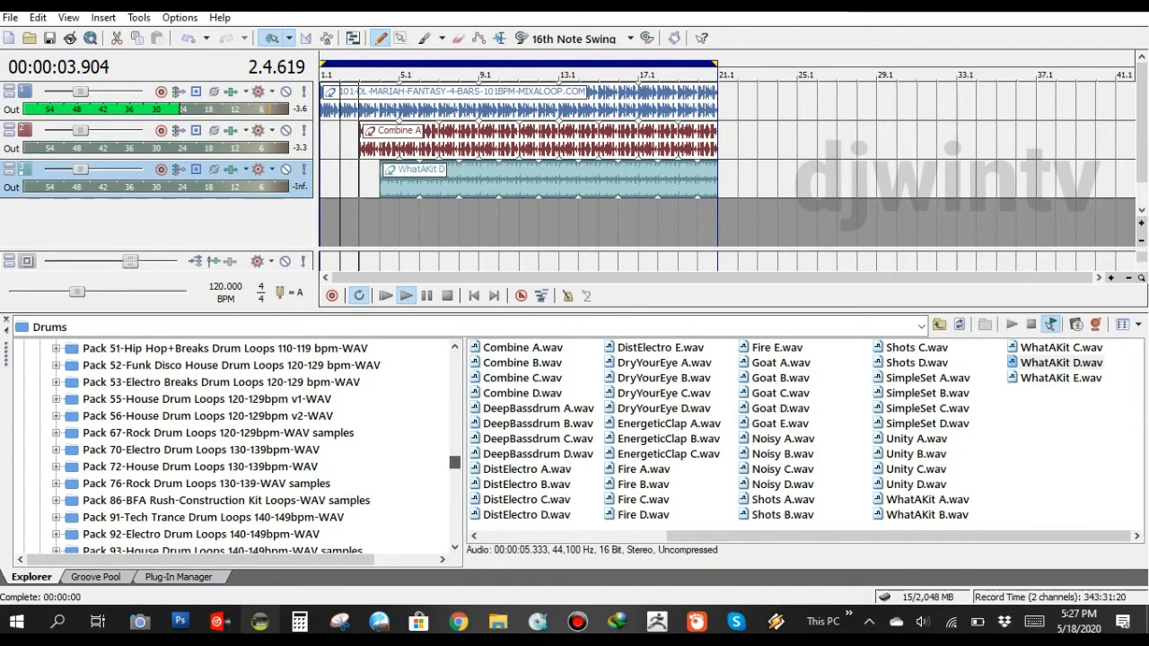
pyautogui.scroll(5, 233, 449)
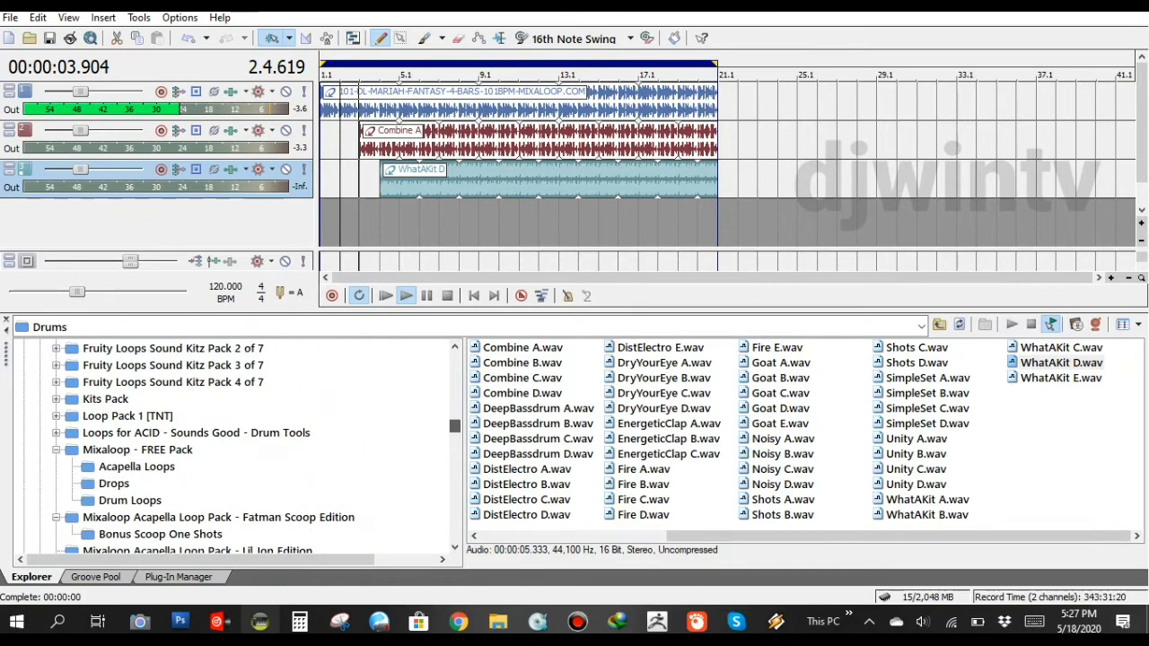
pyautogui.scroll(10, 233, 448)
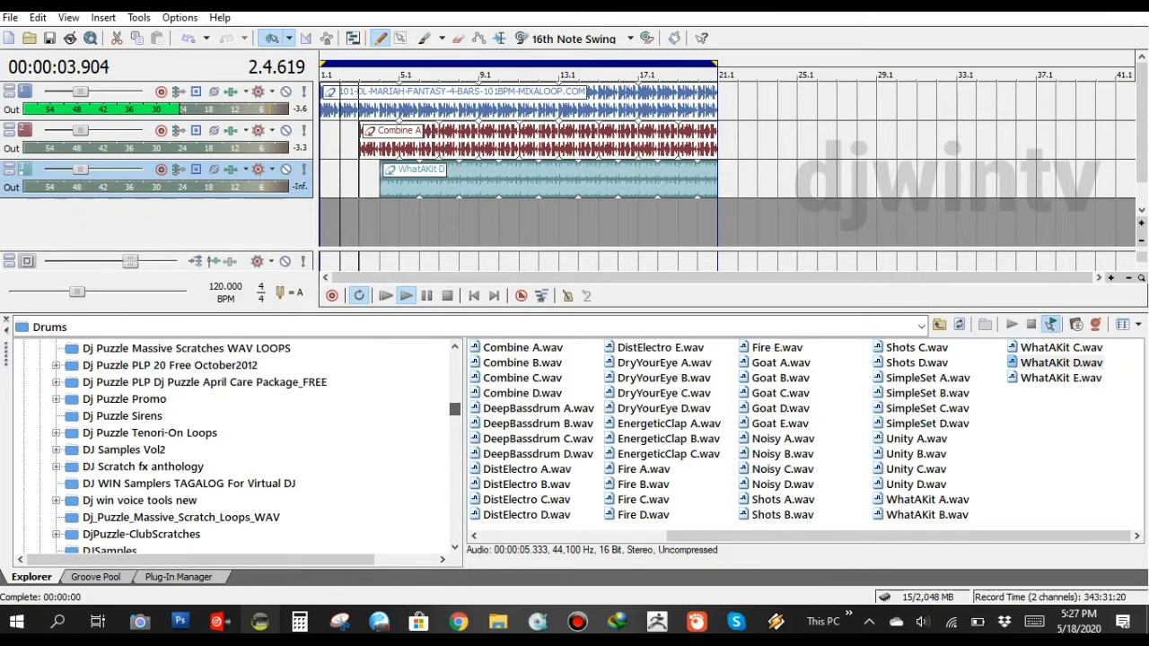
pyautogui.scroll(1, 234, 449)
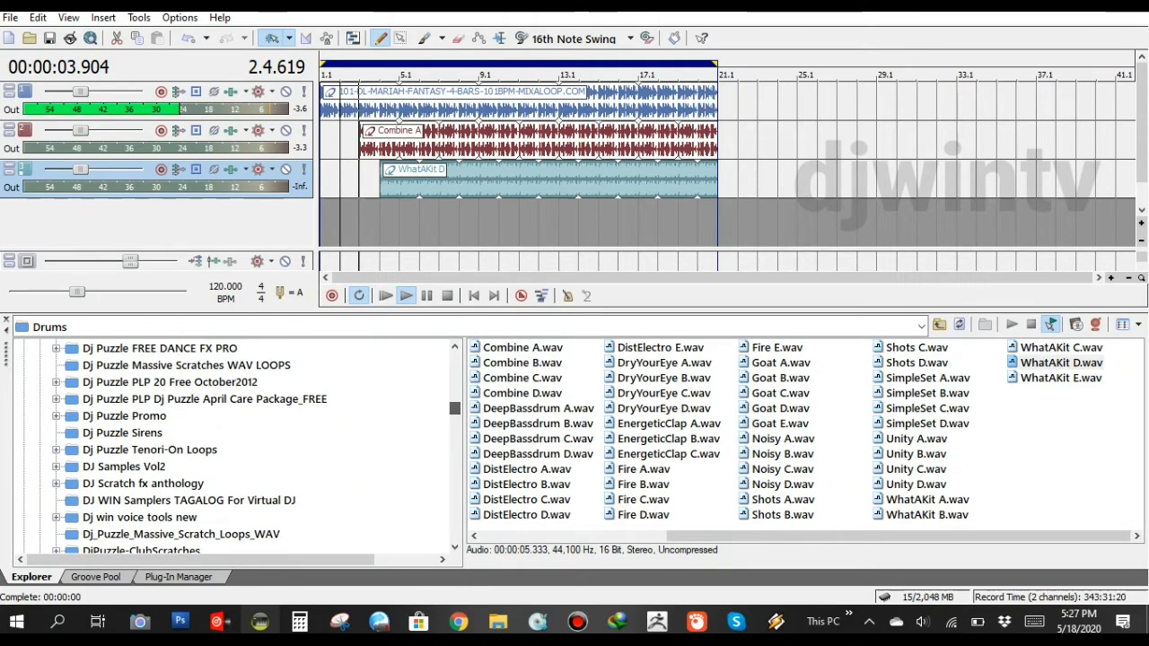
pyautogui.scroll(1, 234, 449)
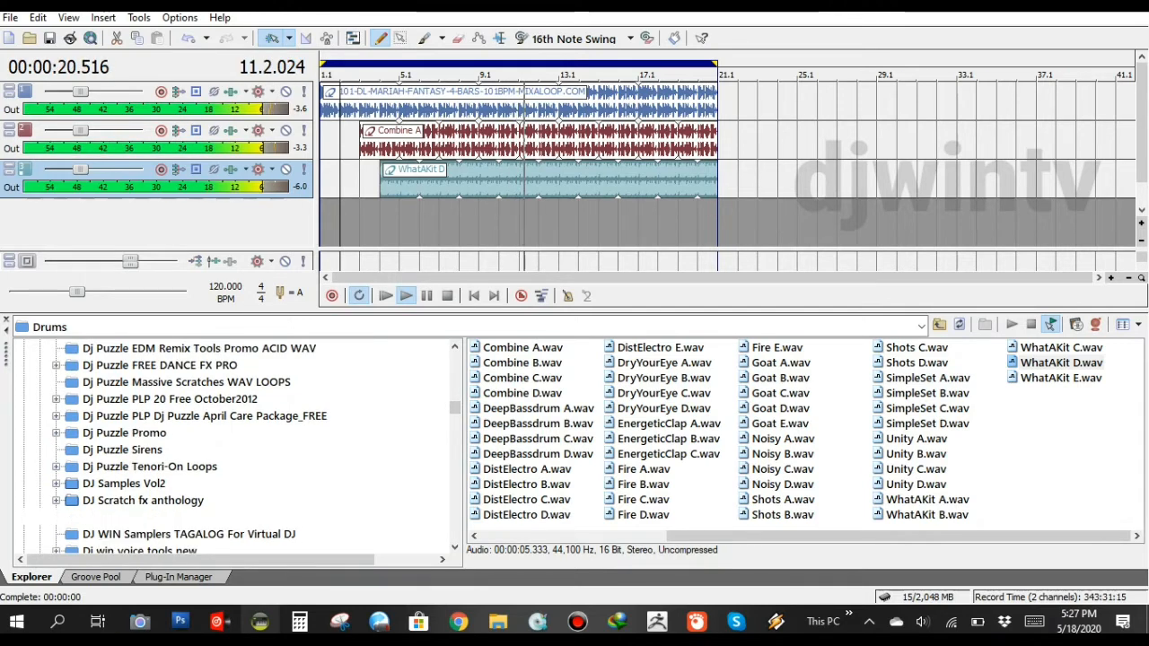
pyautogui.click(55, 501)
# Open the 120 BPM A subfolder of DJ Scratch fx anthology
pyautogui.scroll(-1, 233, 449)
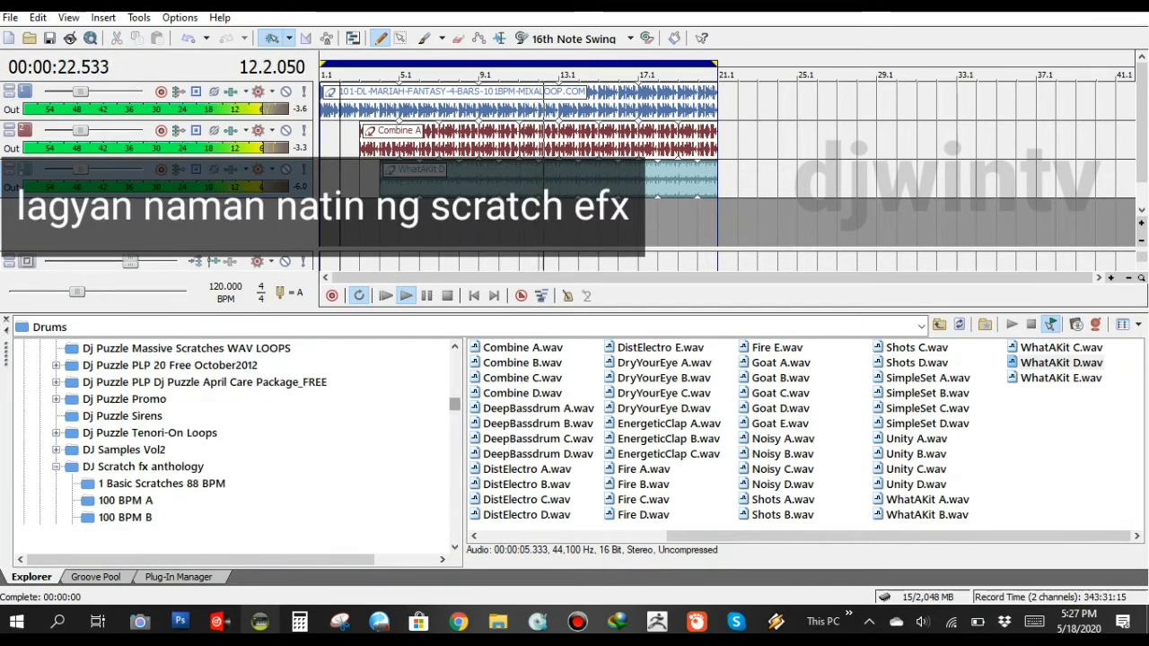
pyautogui.scroll(-2, 233, 445)
pyautogui.scroll(-2, 233, 444)
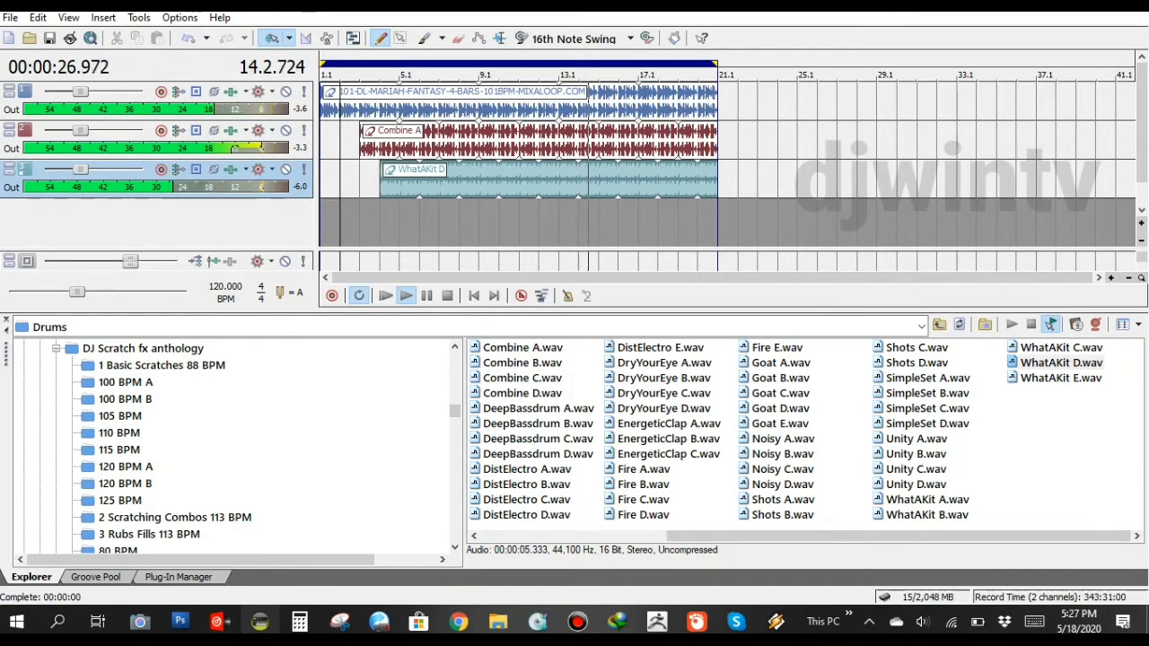
pyautogui.click(126, 467)
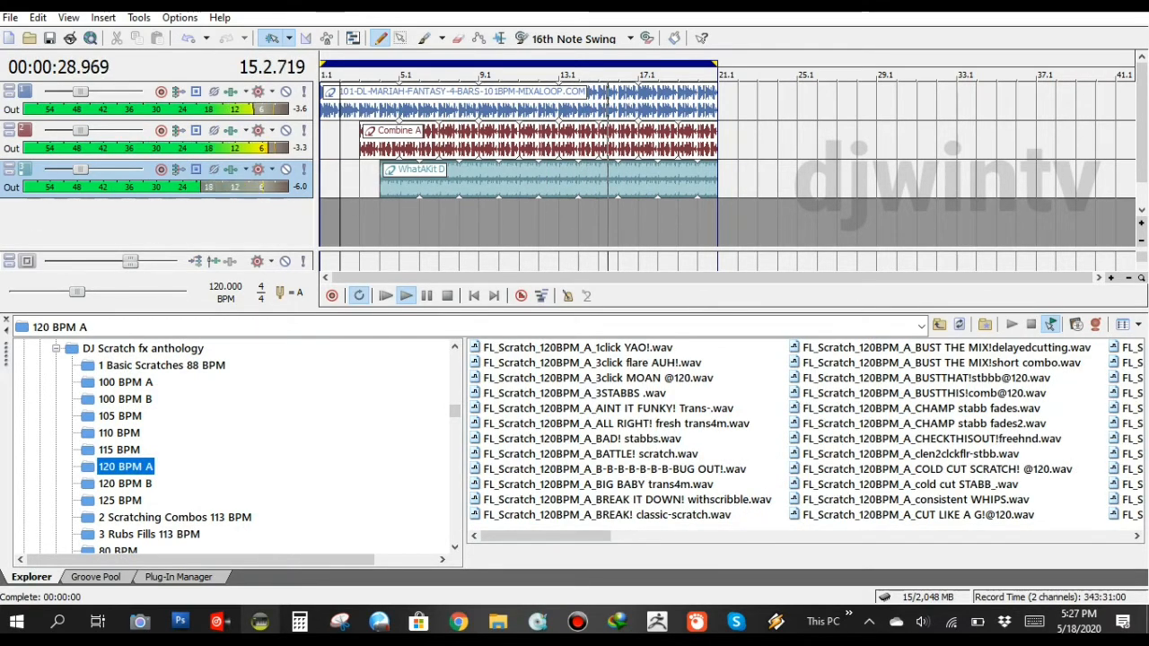
# Audition the 120 BPM A scratch samples one after another over the mix, from 1click YAO! through B-B-B-B-B-B-BUG OUT!
pyautogui.click(577, 348)
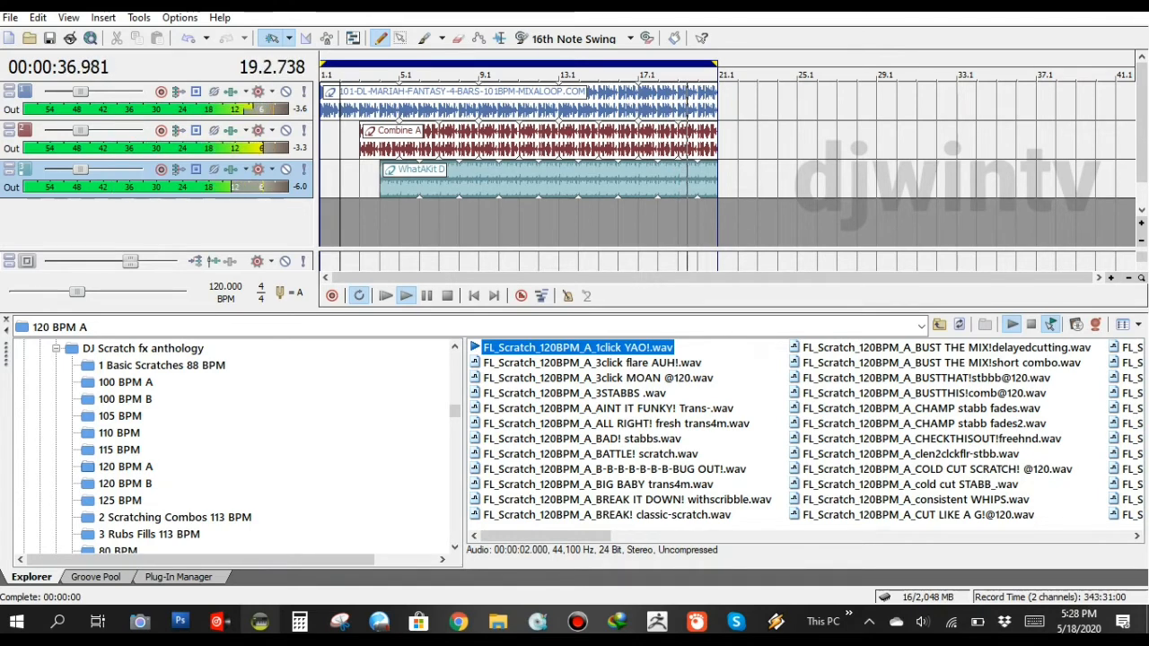
pyautogui.click(592, 362)
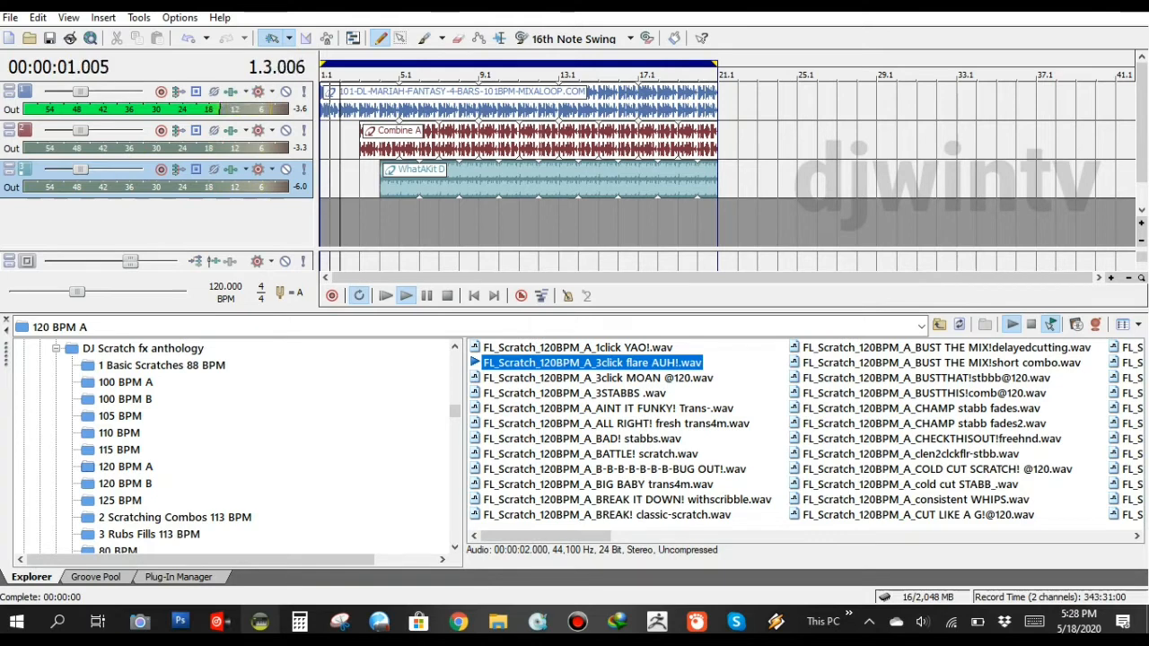
pyautogui.click(598, 378)
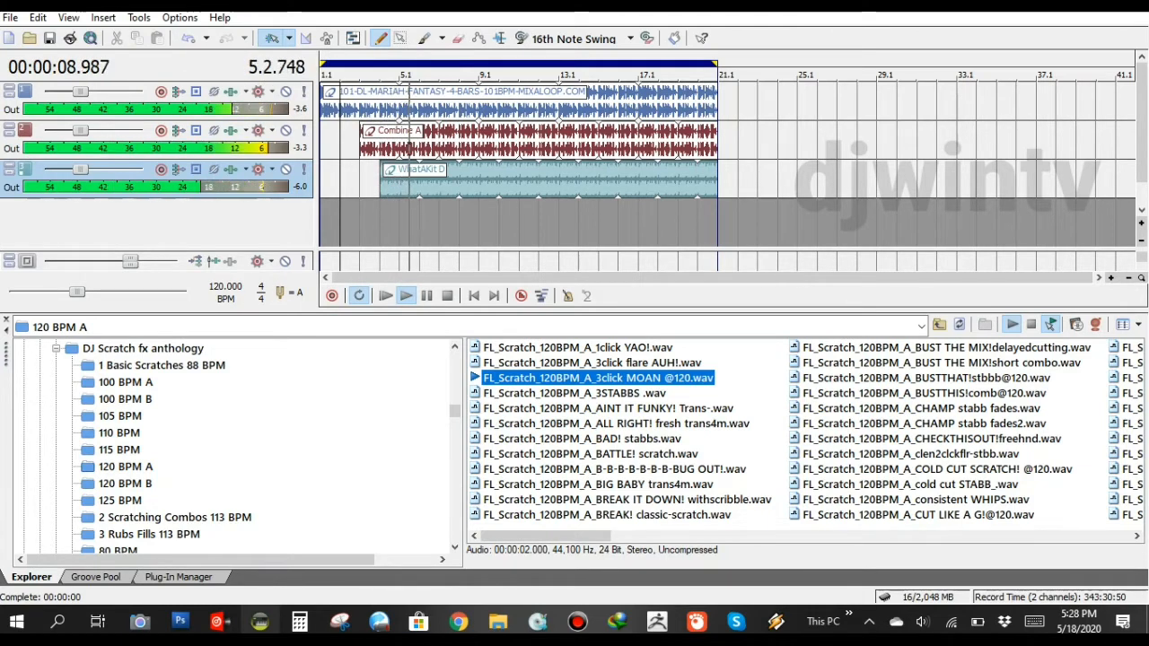
pyautogui.click(574, 393)
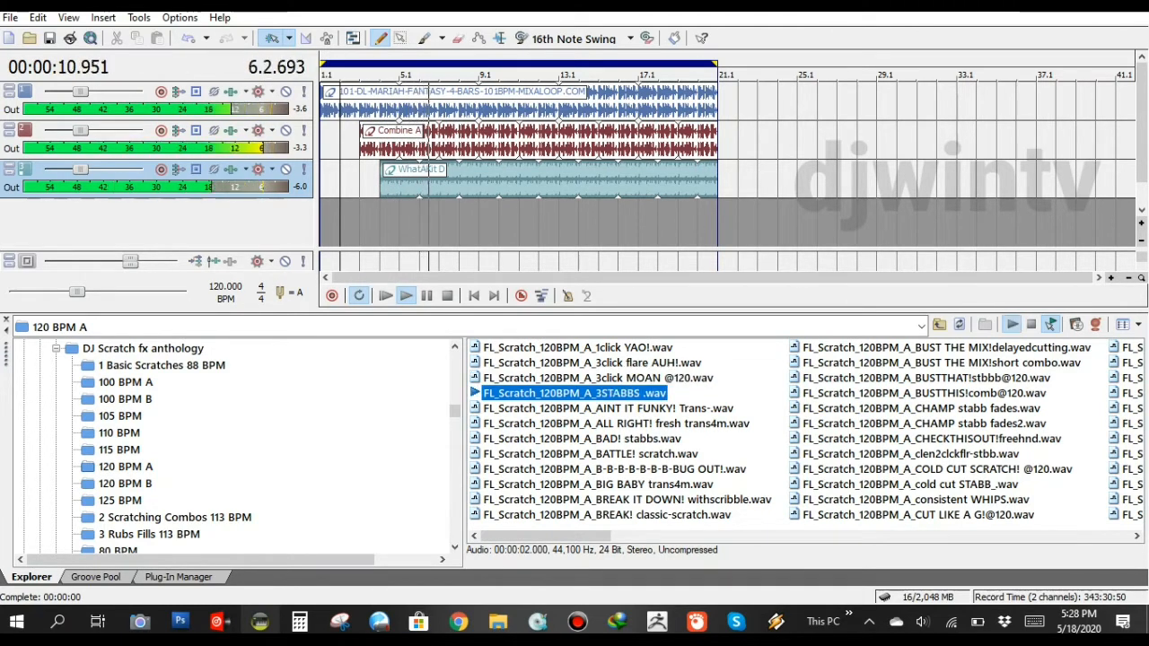
pyautogui.click(608, 409)
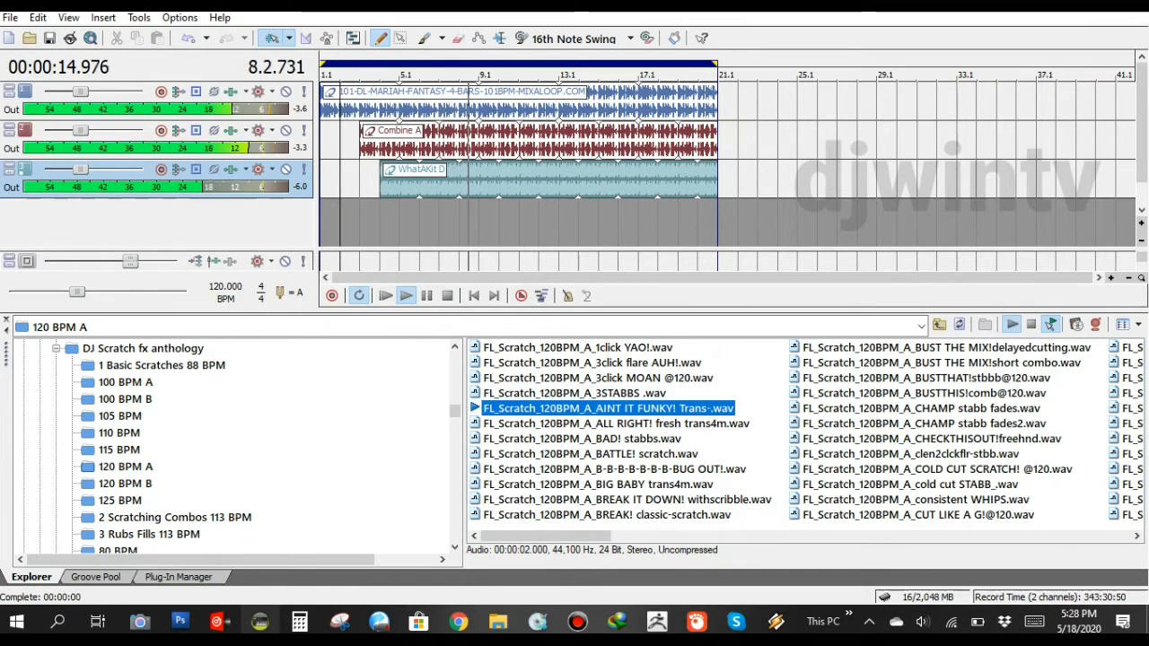
pyautogui.click(616, 424)
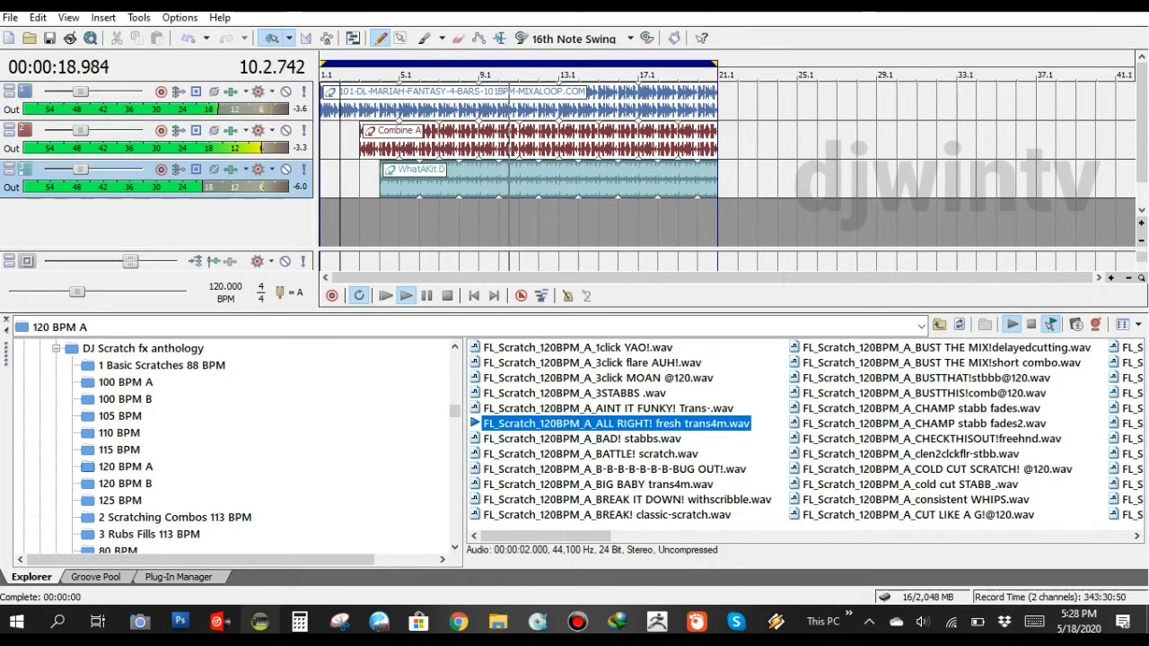
pyautogui.click(581, 439)
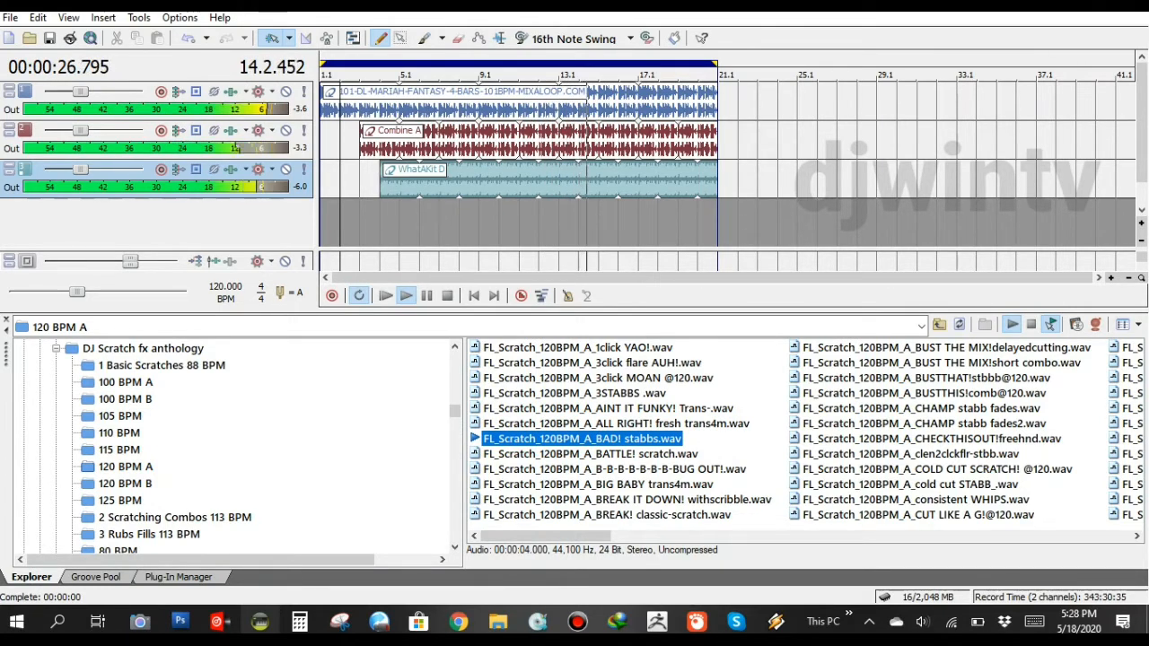
pyautogui.click(590, 455)
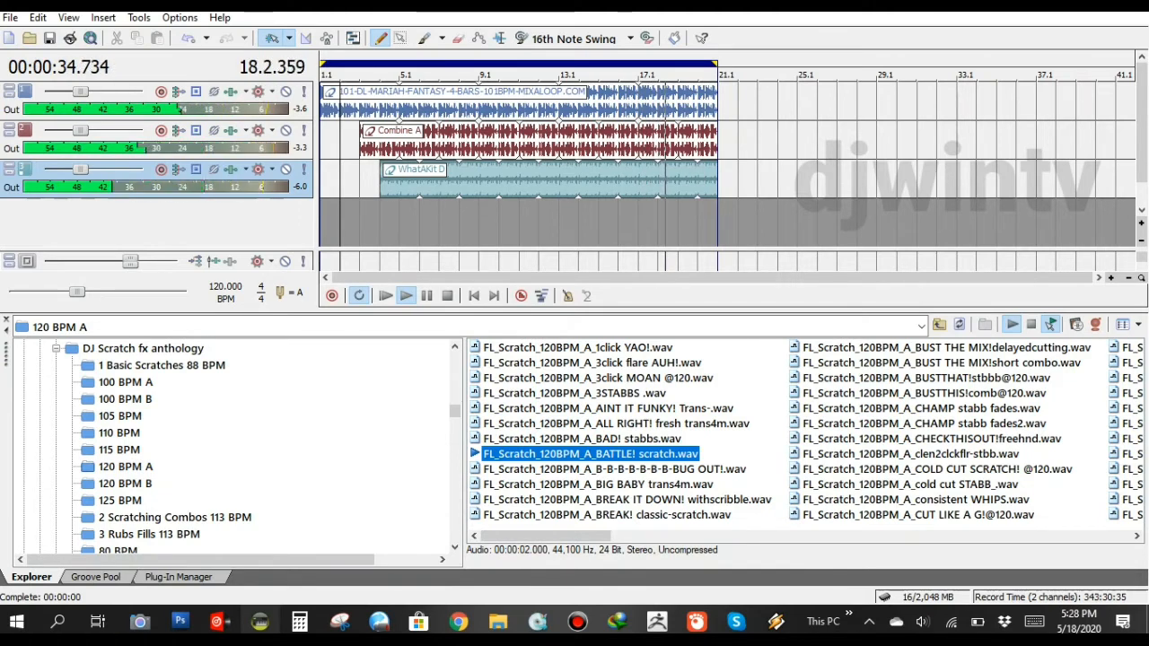
pyautogui.click(614, 470)
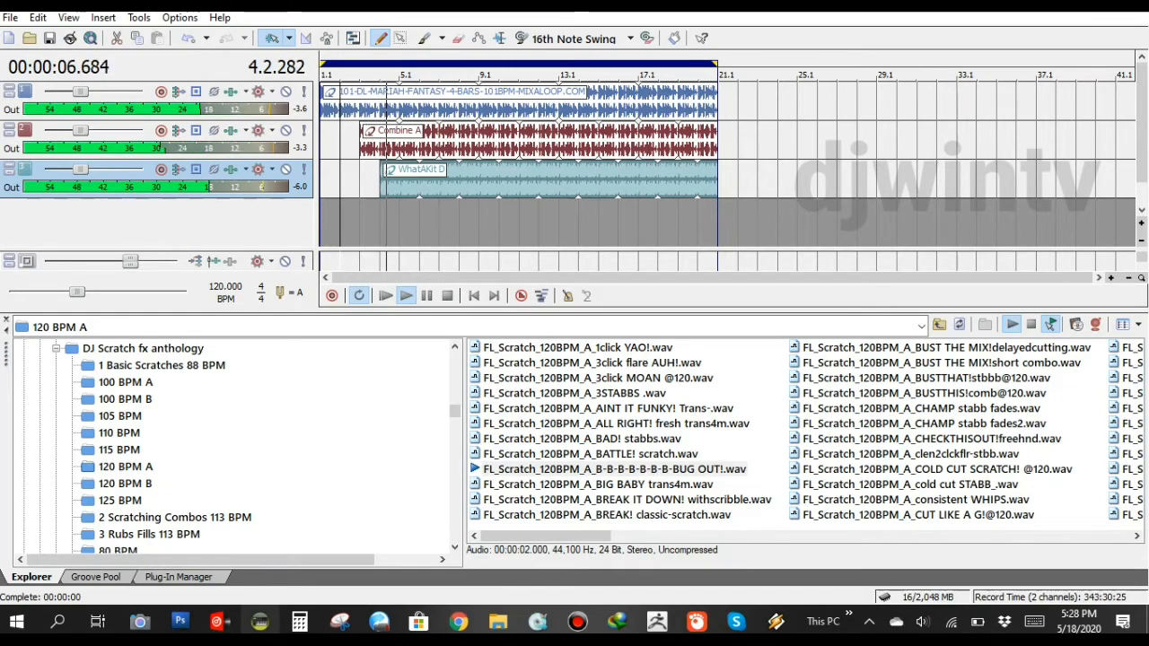
# Enlarge the track area to make room below the third track and stop the playback
pyautogui.moveTo(574, 314); pyautogui.dragTo(574, 348)
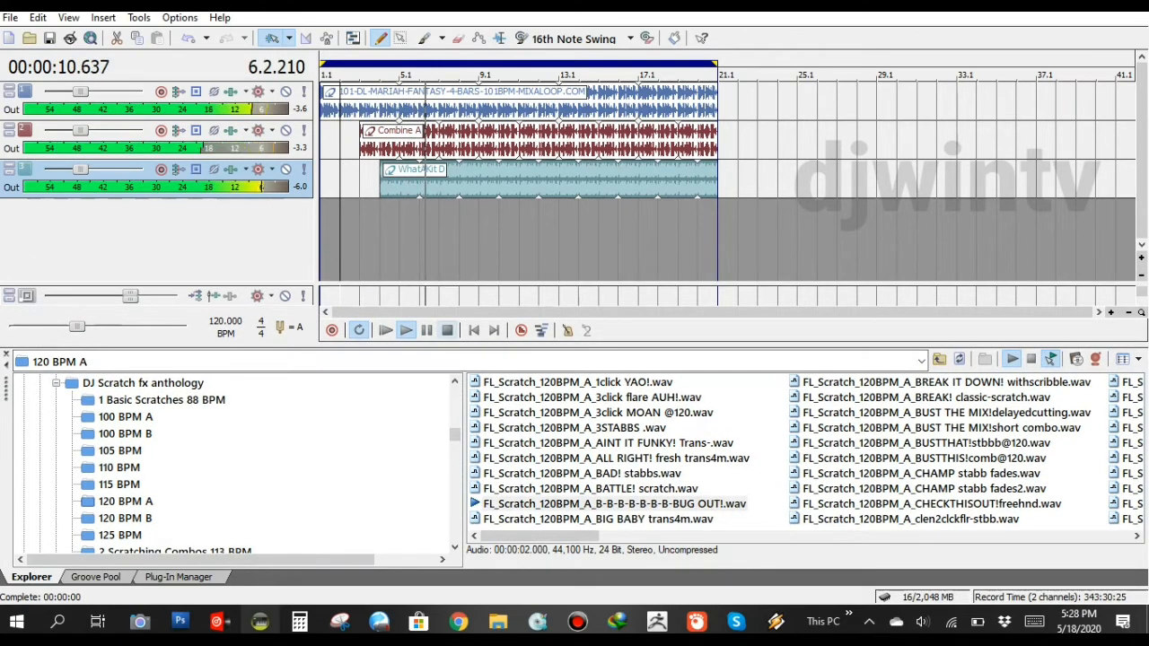
pyautogui.click(447, 331)
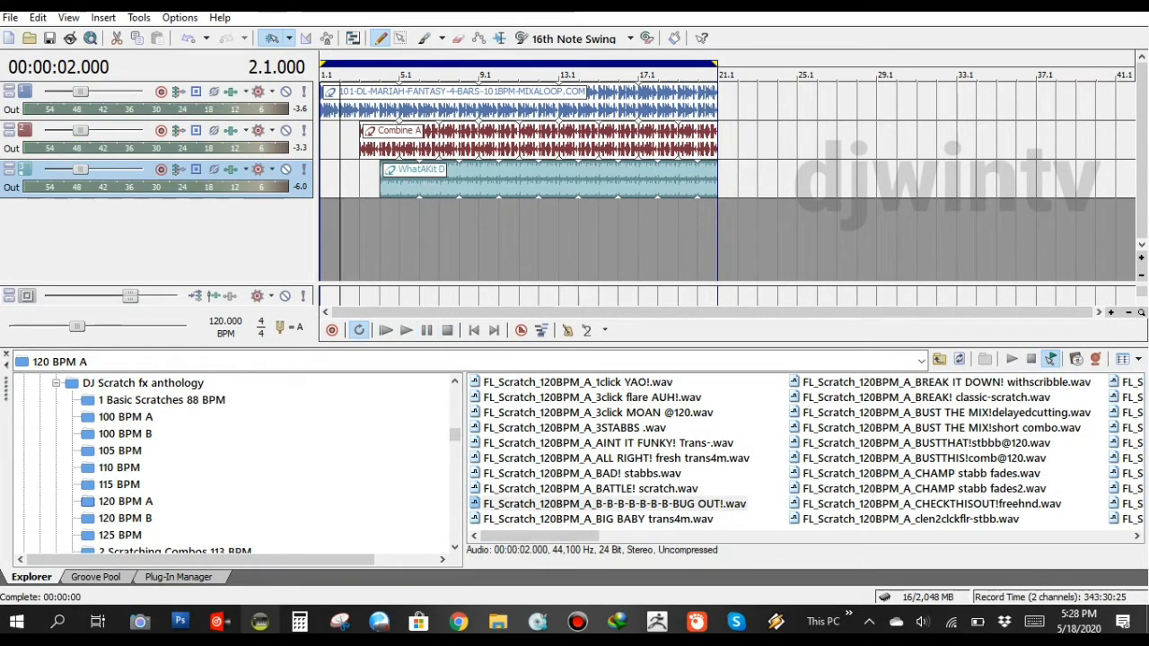
# Audition two more scratches, add FL_Scratch_120BPM_A_BUST THE MIX!delayedcutting.wav on a new track from measure 2 to measure 4, and play the project from the start
pyautogui.click(946, 383)
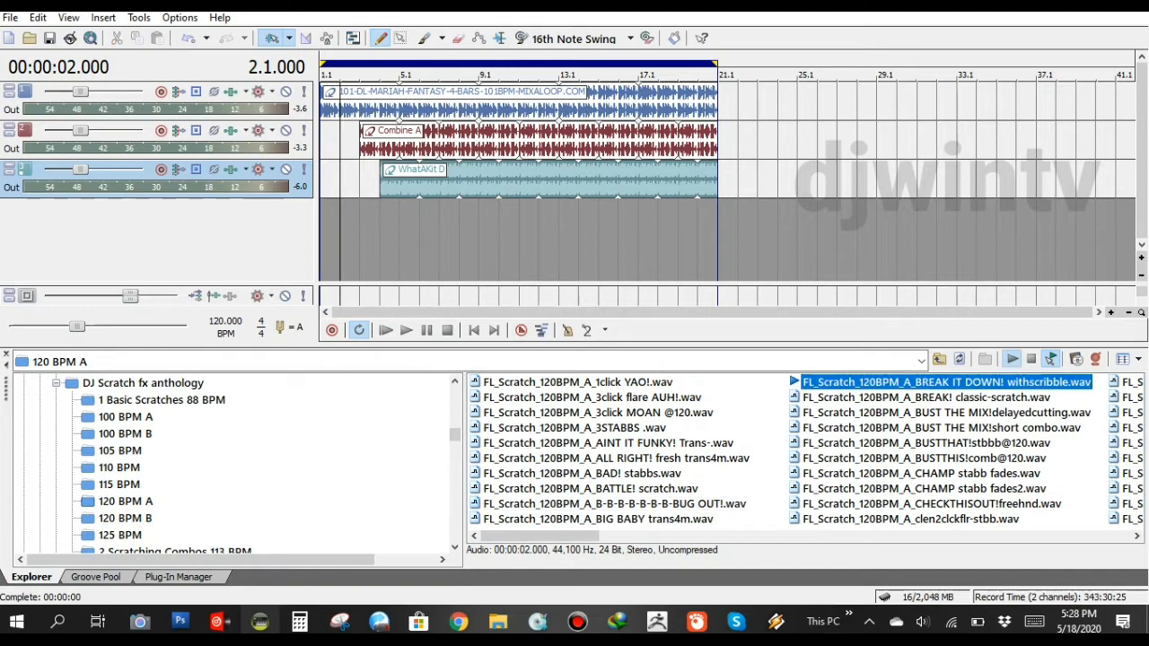
pyautogui.click(946, 413)
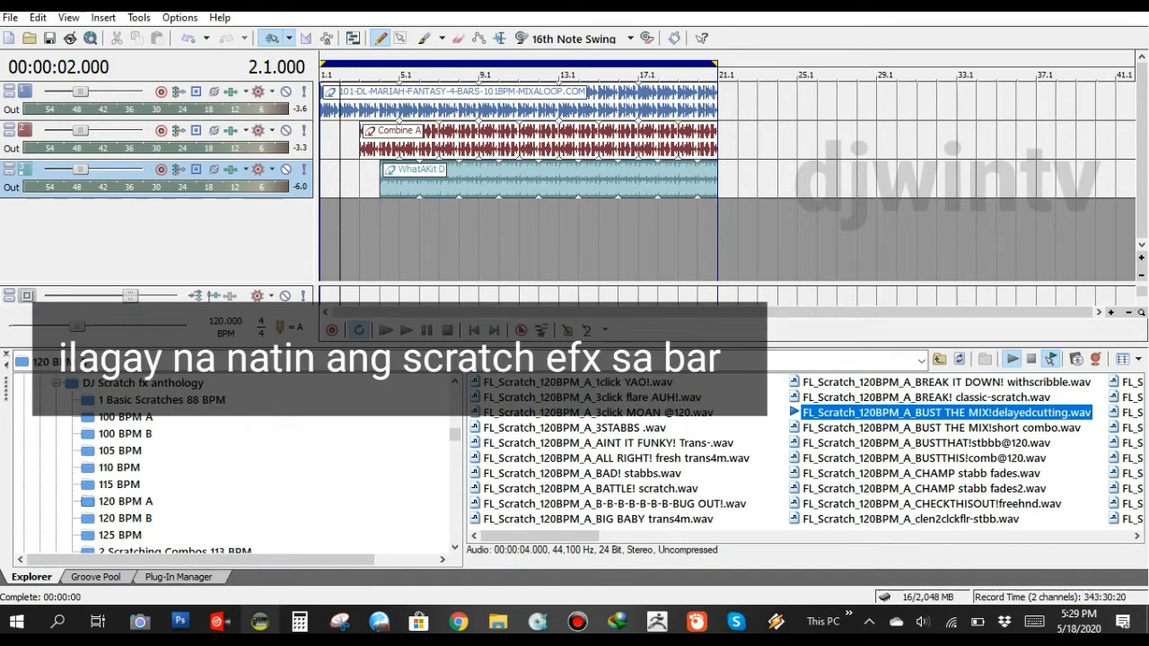
pyautogui.moveTo(946, 413); pyautogui.dragTo(359, 218)
pyautogui.click(385, 330)
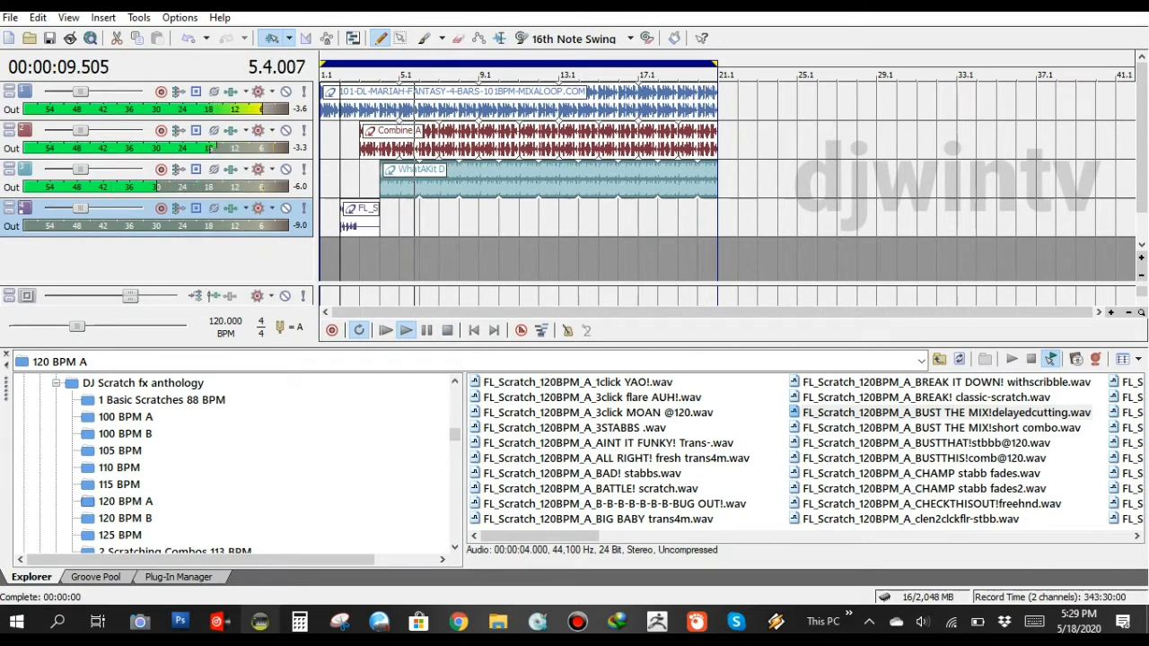
pyautogui.click(925, 444)
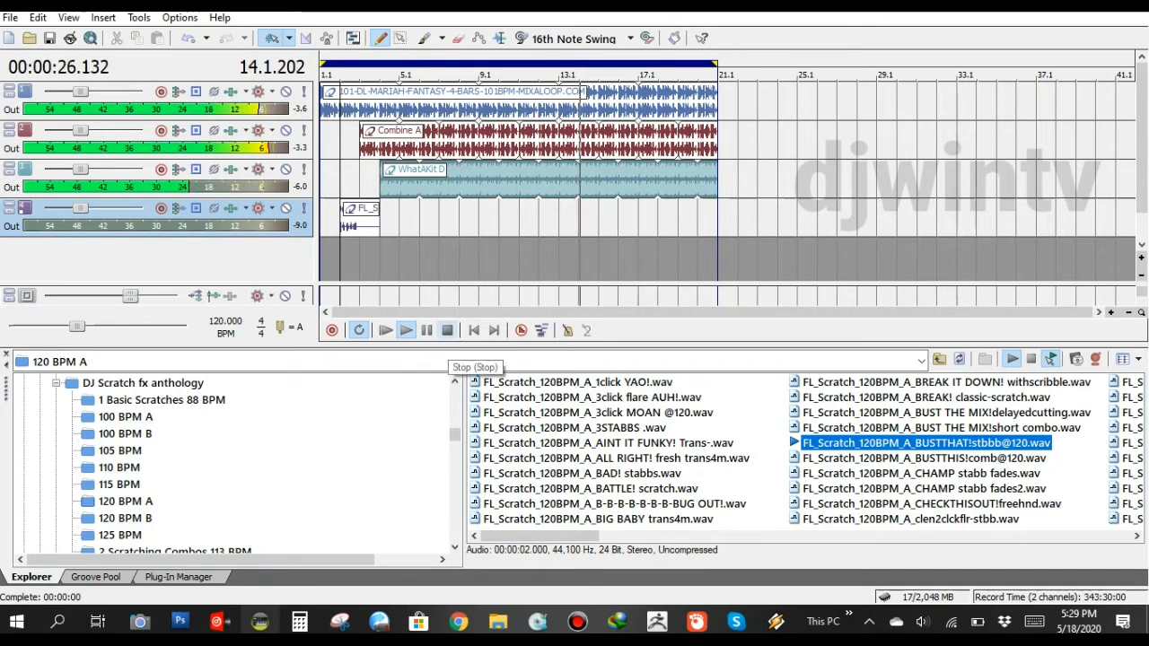
pyautogui.click(446, 330)
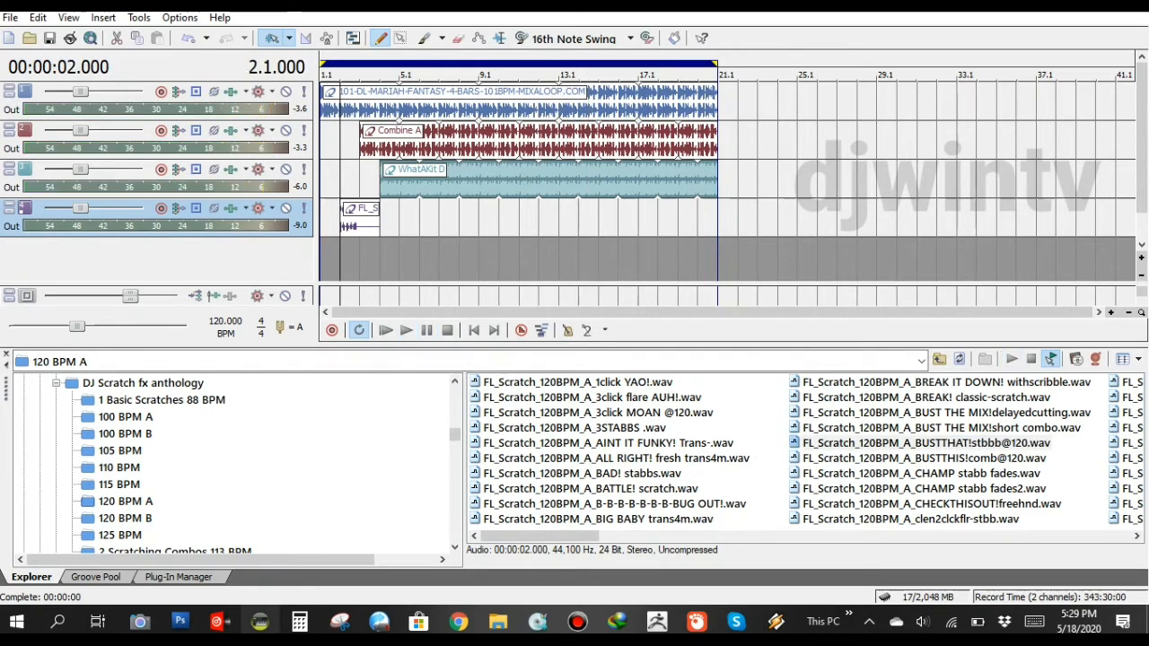
pyautogui.moveTo(924, 443); pyautogui.dragTo(429, 256)
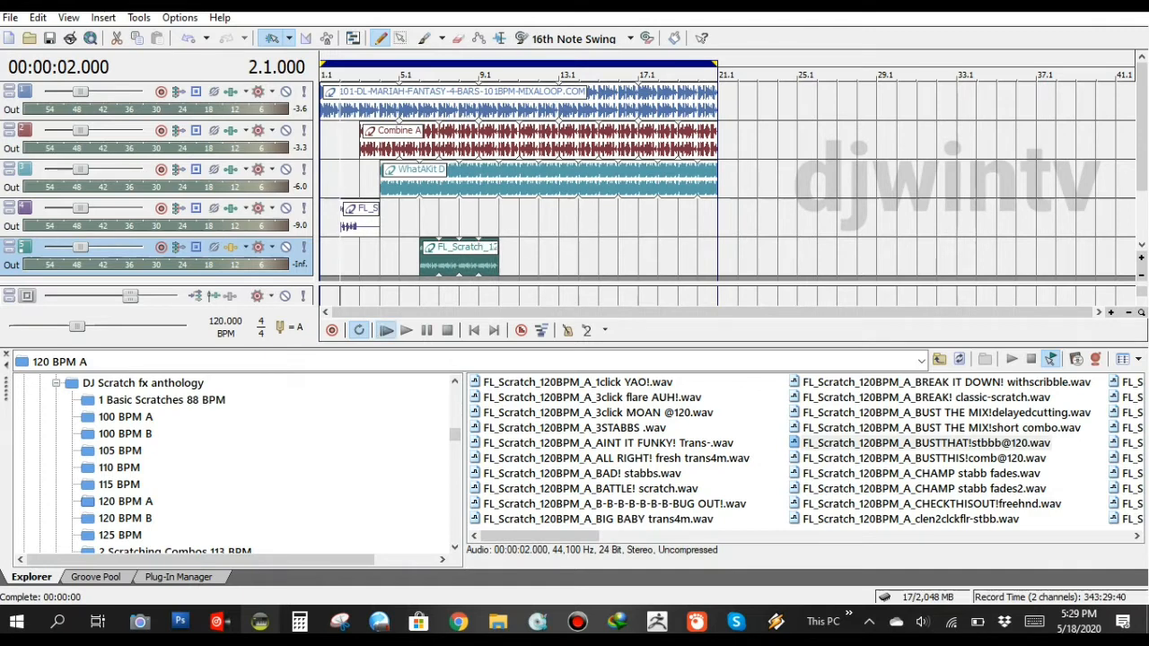
pyautogui.click(386, 330)
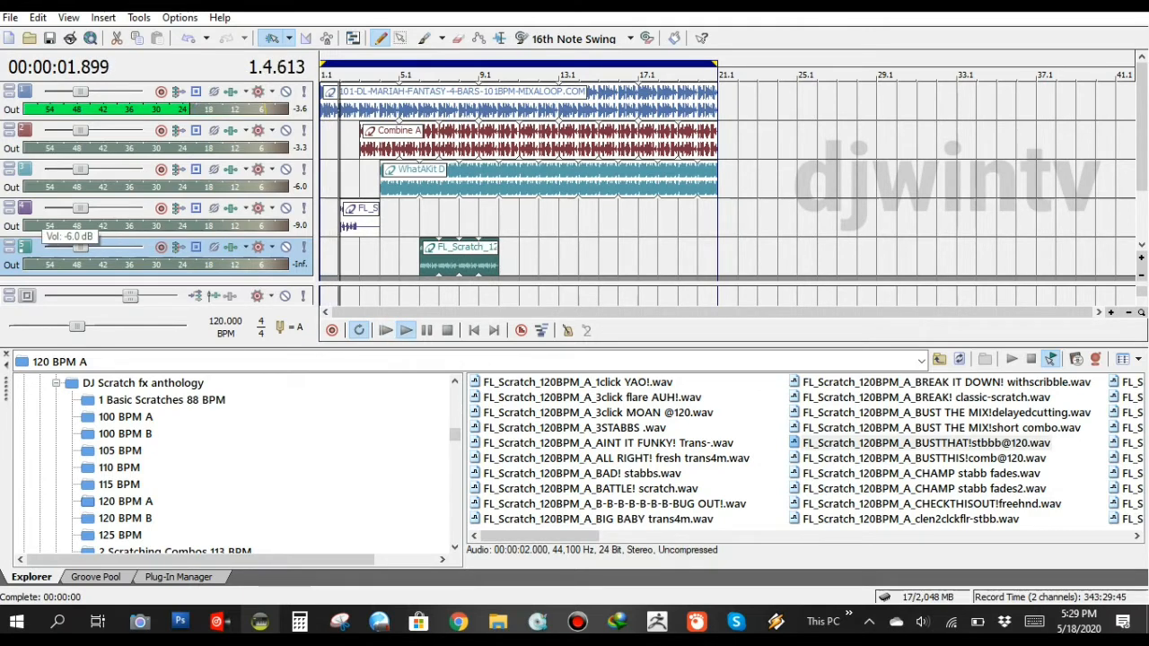
pyautogui.moveTo(80, 208); pyautogui.dragTo(88, 208)
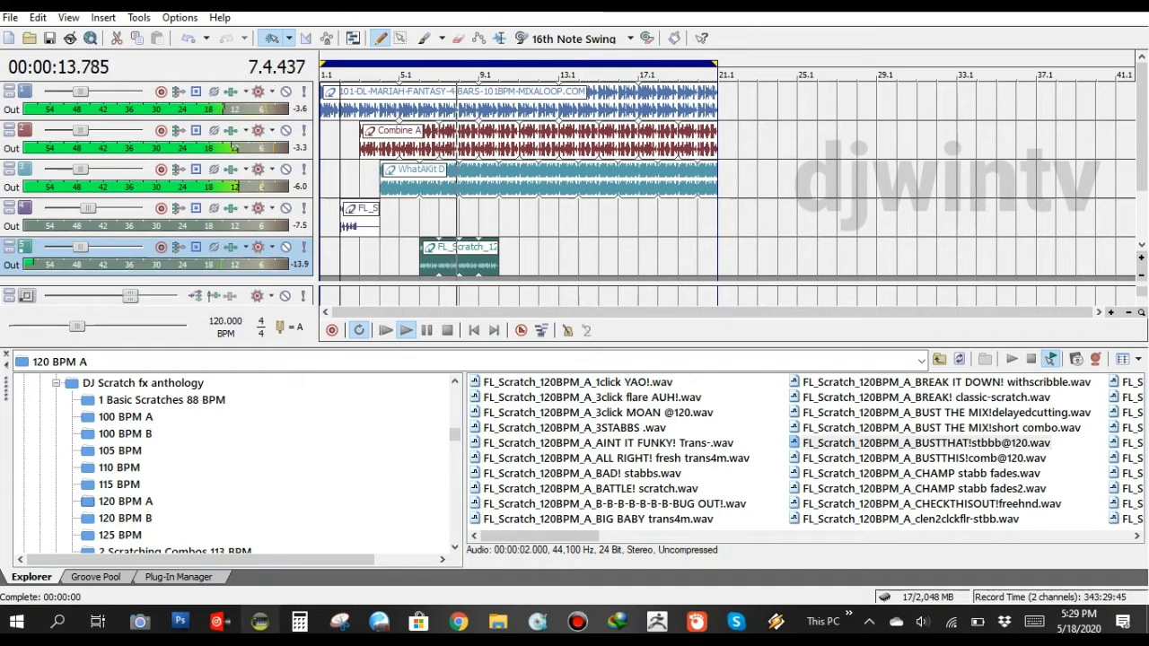
# Audition the 120 BPM A scratch samples over the playing mix, from CHAMP stabb fades through fast scratch -STABB combo
pyautogui.click(921, 473)
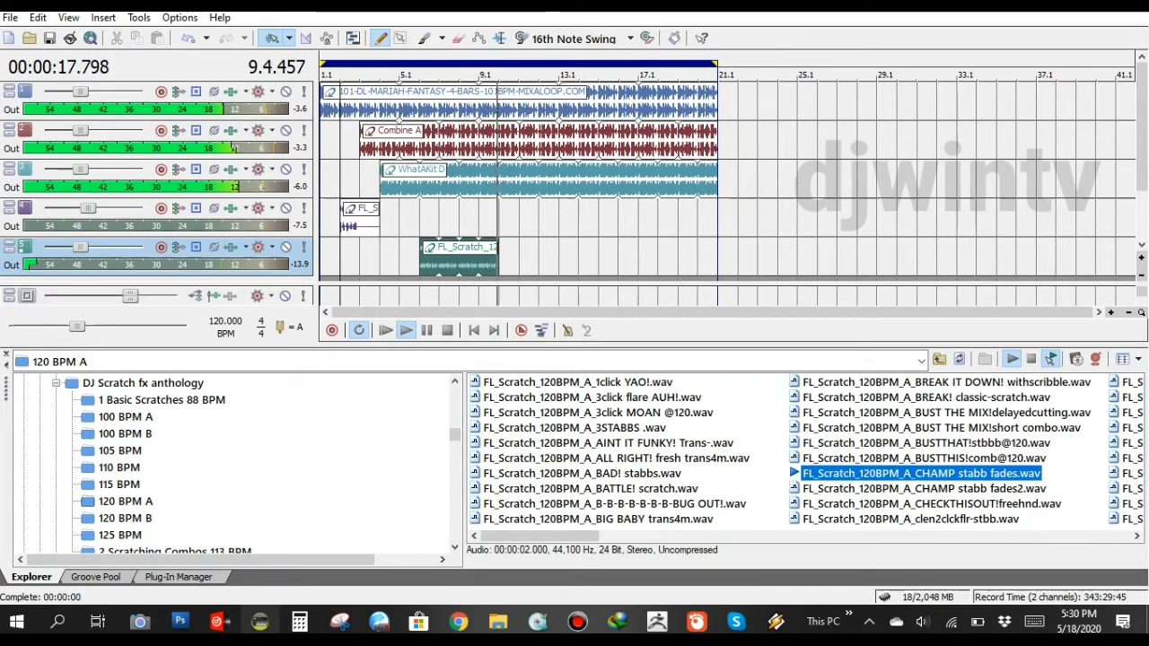
pyautogui.click(924, 488)
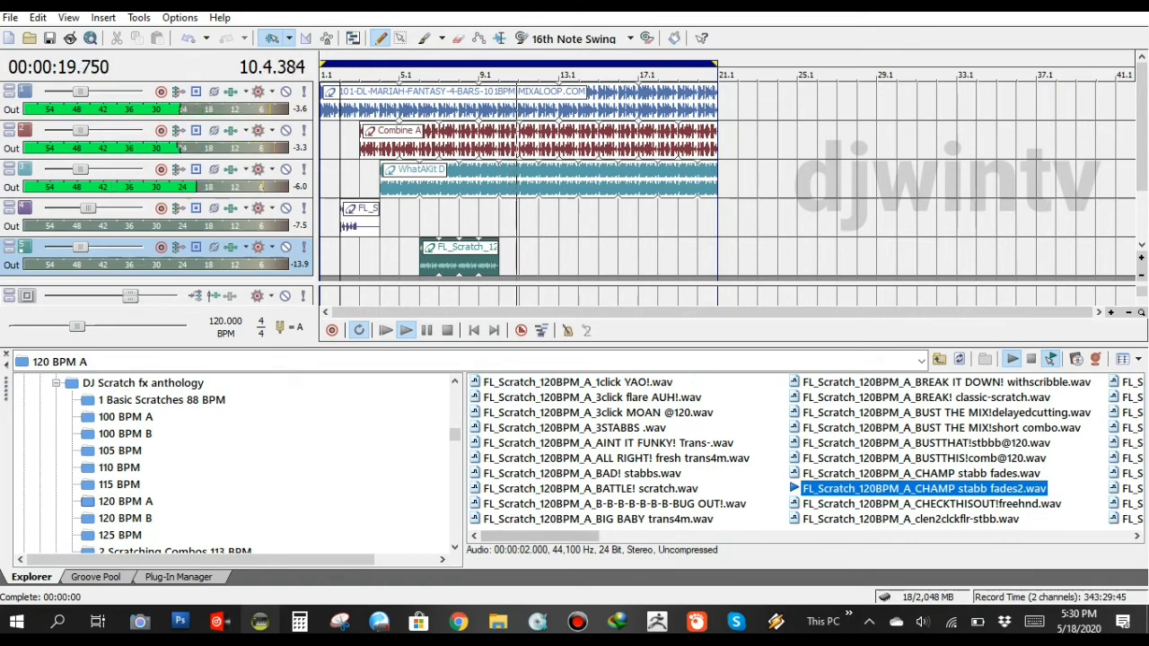
pyautogui.moveTo(539, 535); pyautogui.dragTo(599, 536)
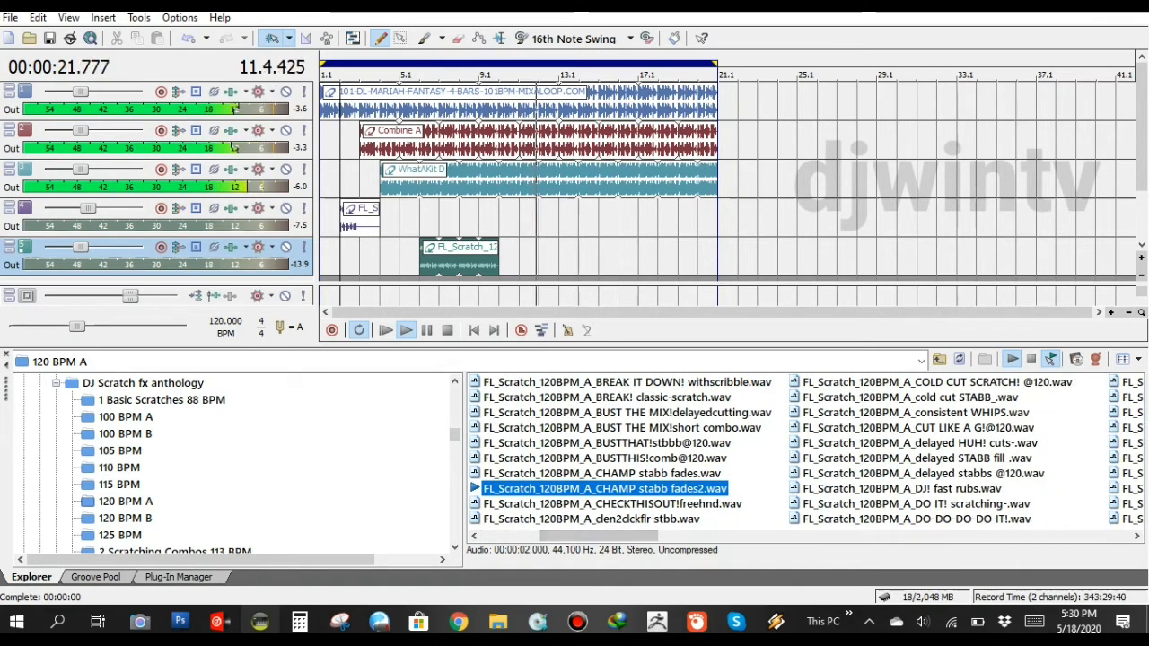
pyautogui.click(612, 503)
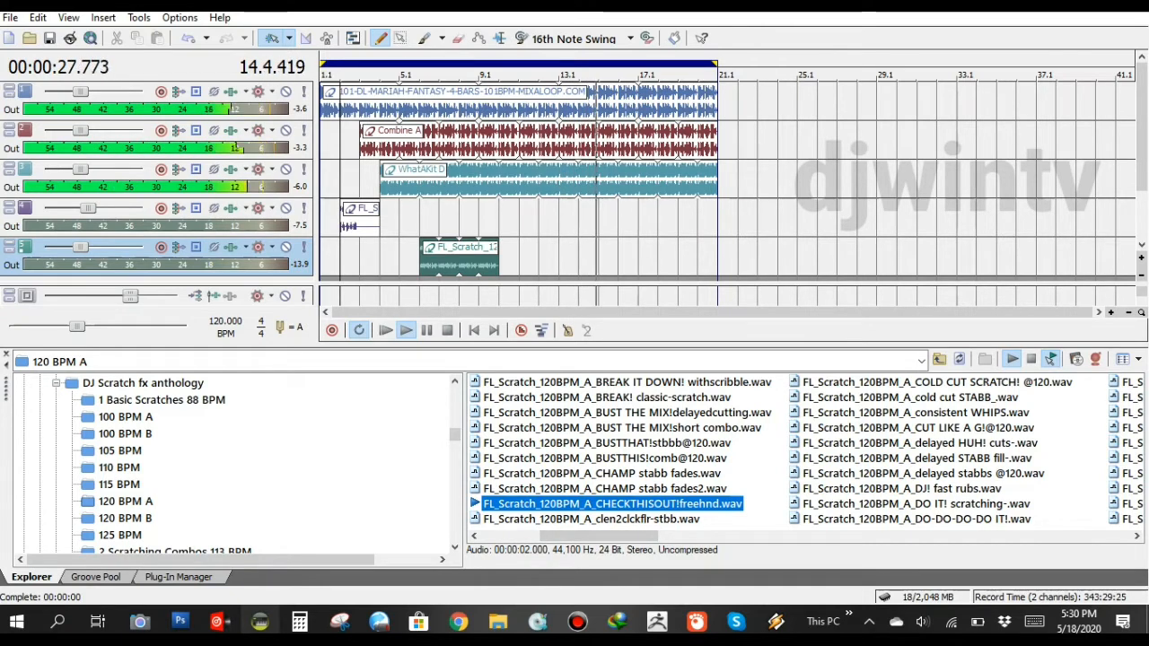
pyautogui.click(591, 519)
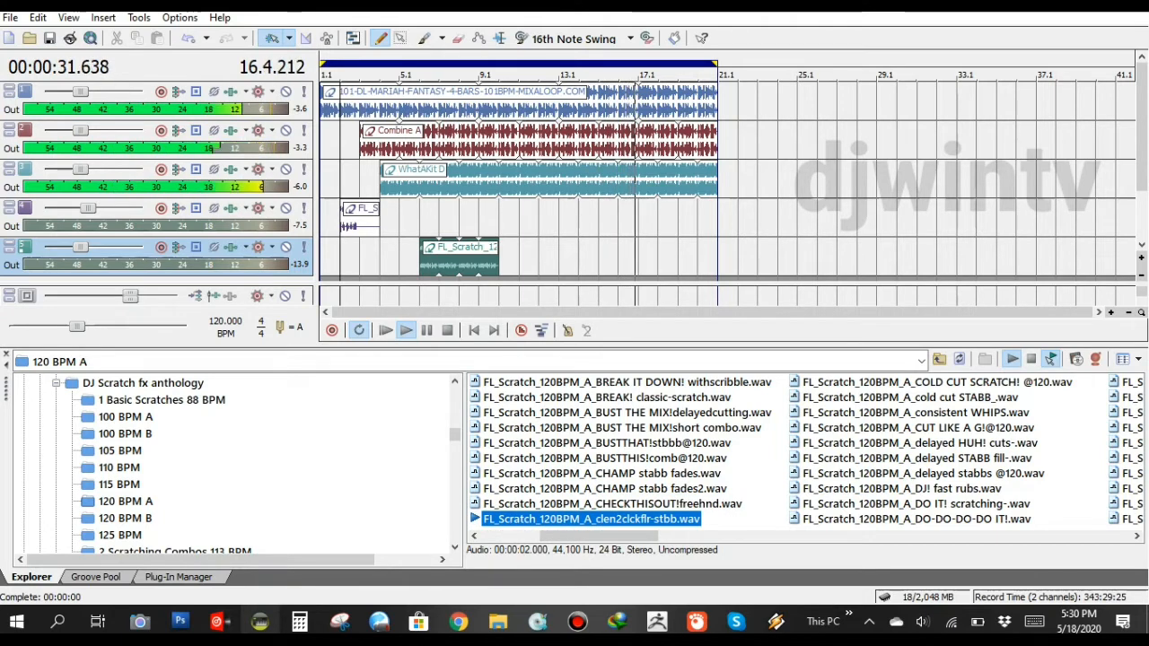
pyautogui.press('Down')
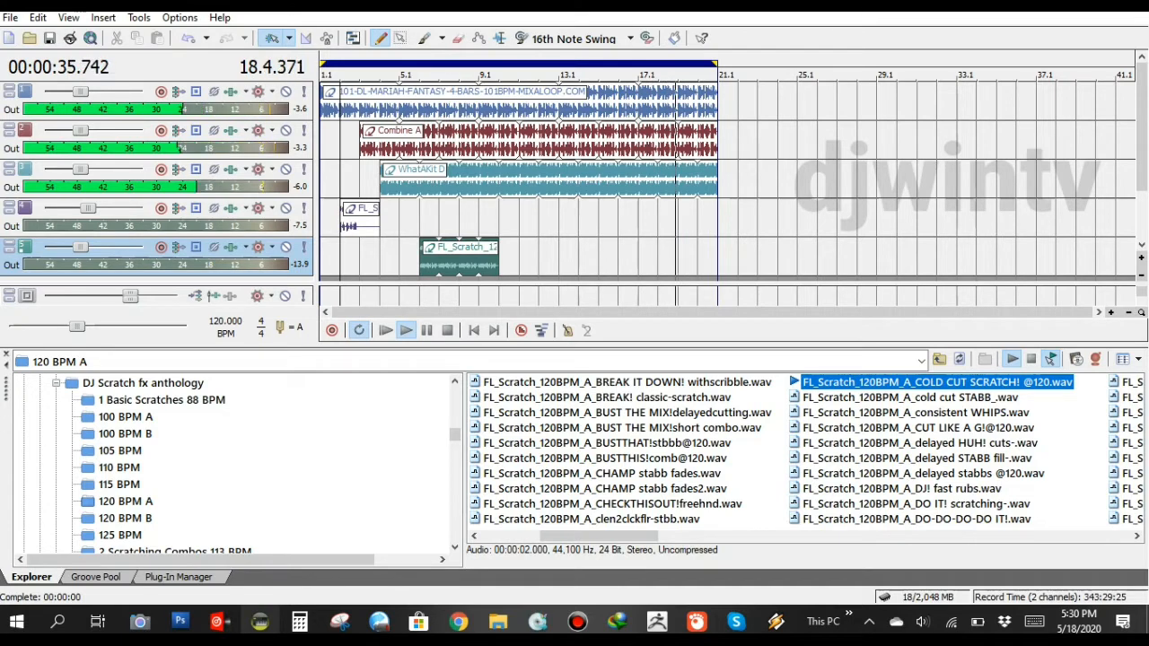
pyautogui.press('Down')
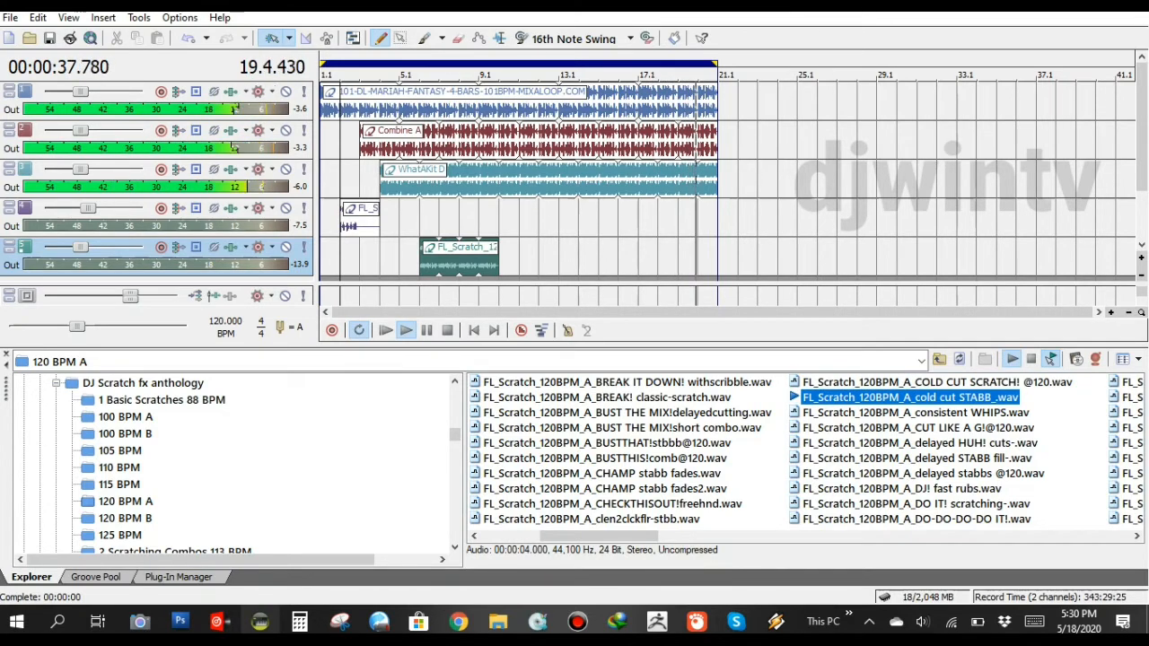
pyautogui.press('Down')
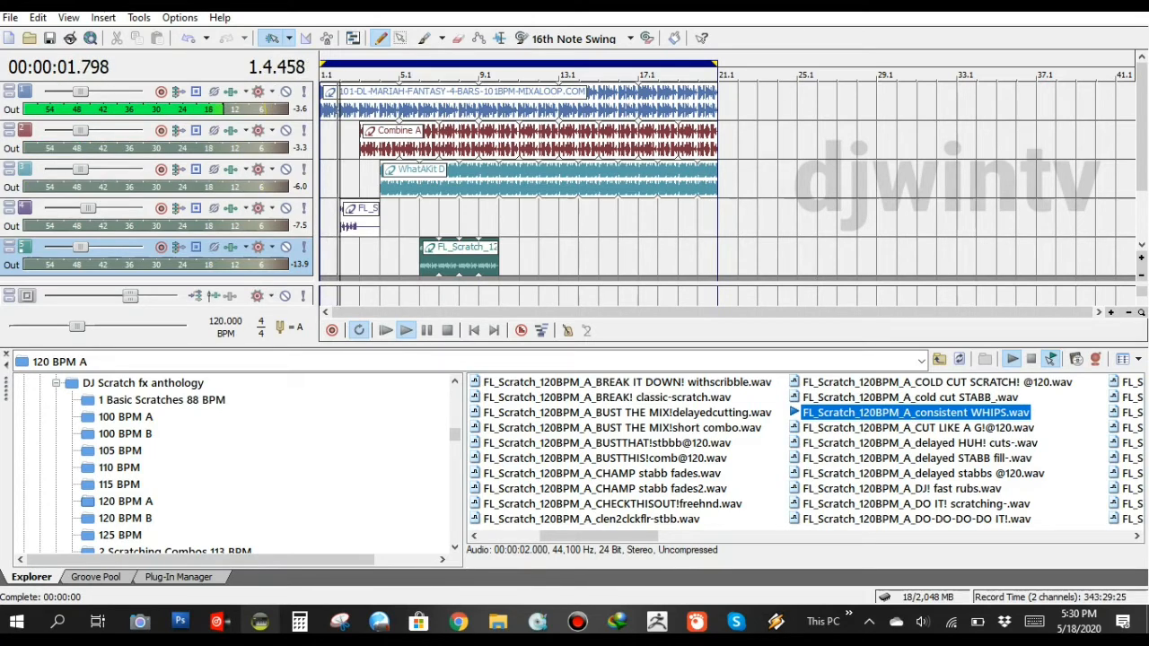
pyautogui.press('Down')
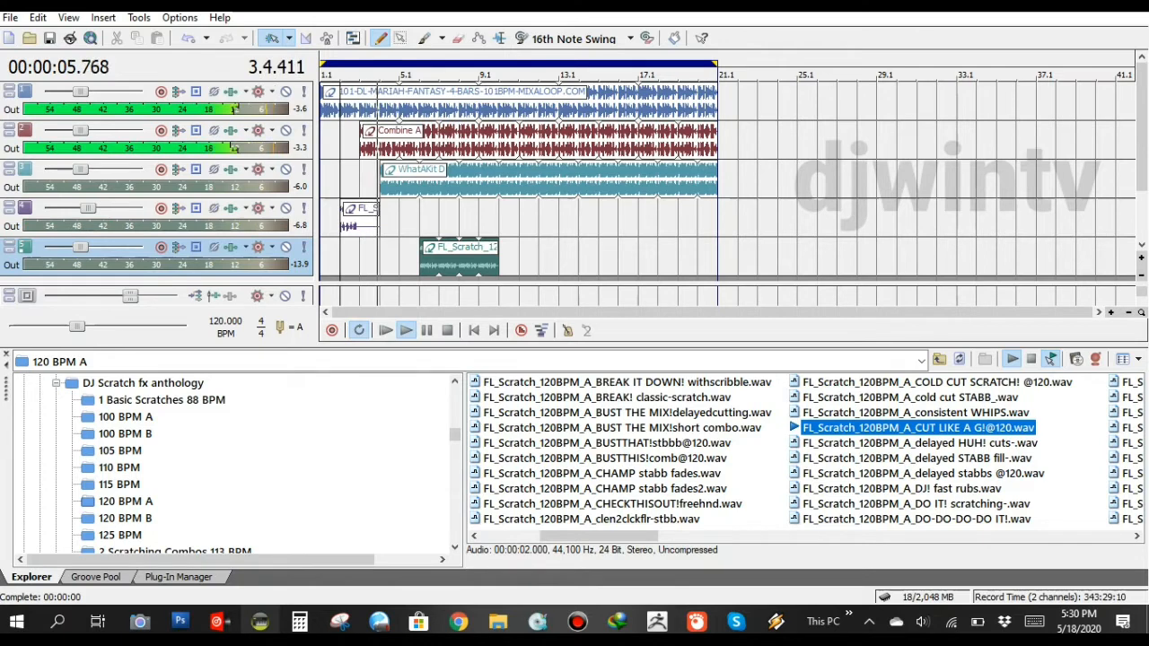
pyautogui.press('Down')
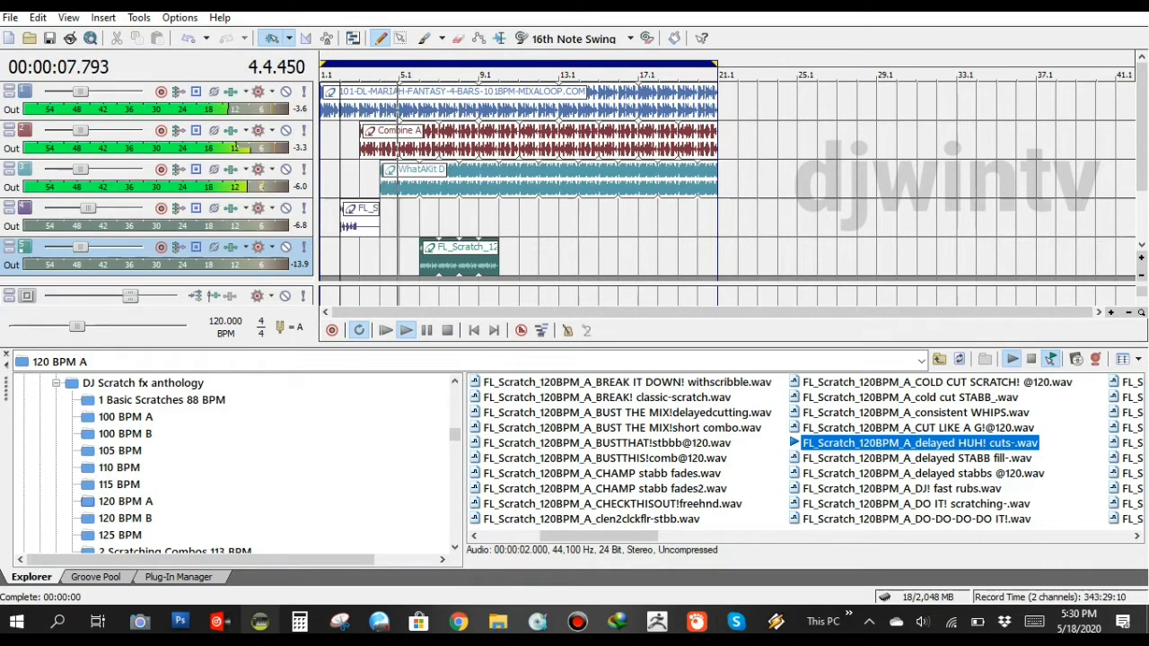
pyautogui.press('Down')
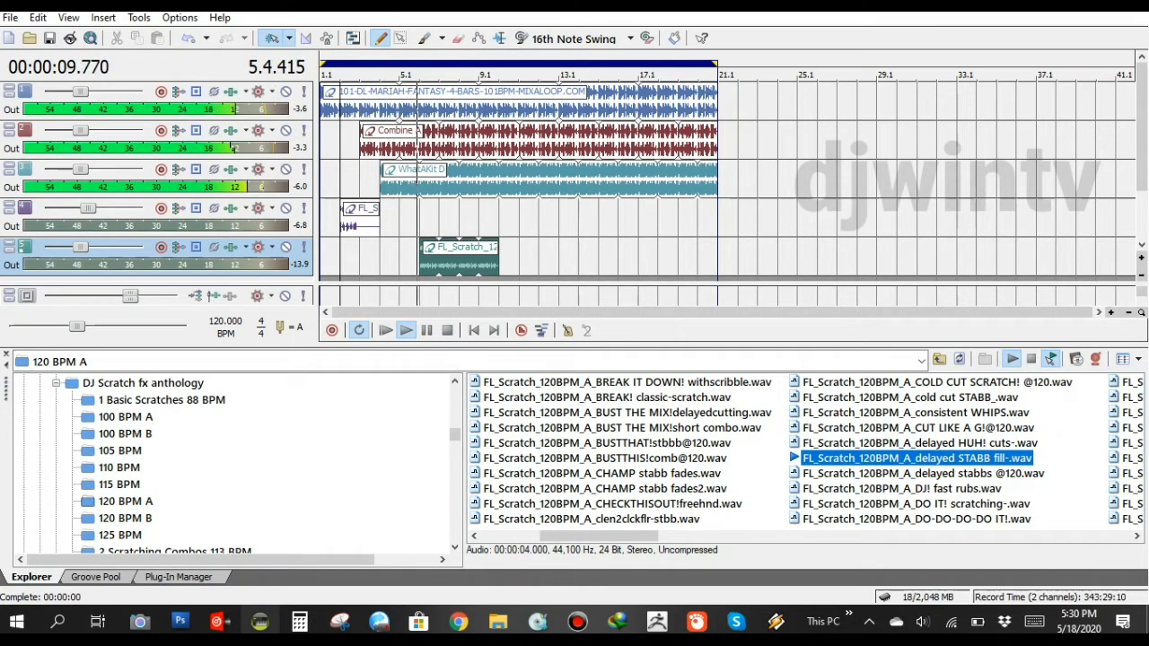
pyautogui.press('Down')
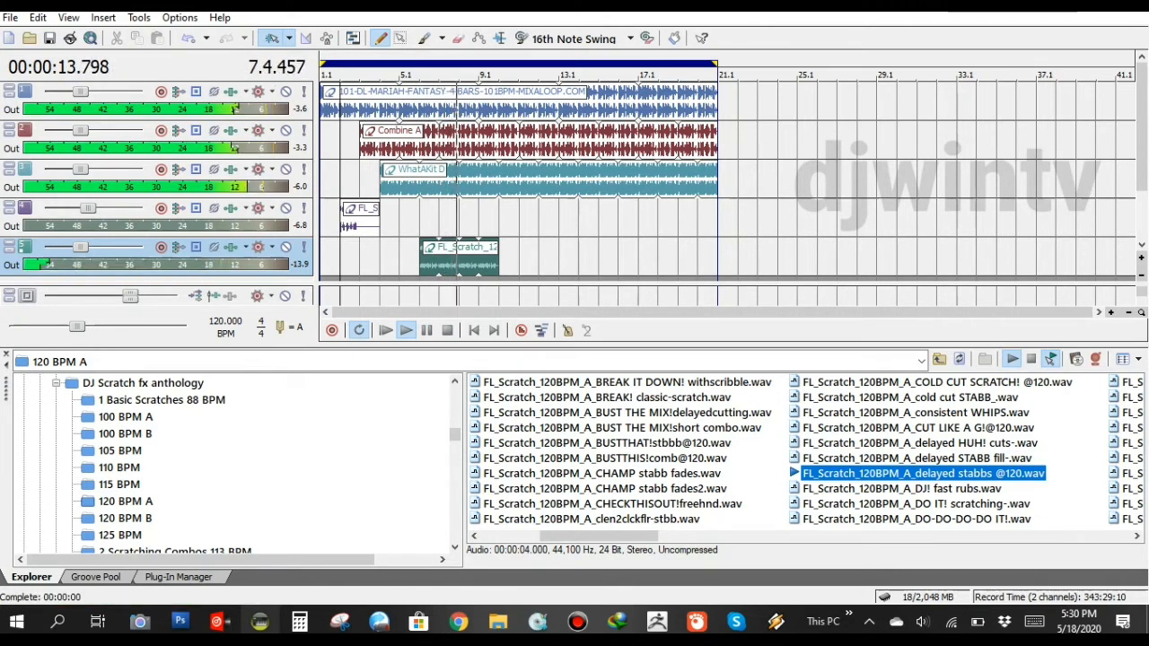
pyautogui.press('Down')
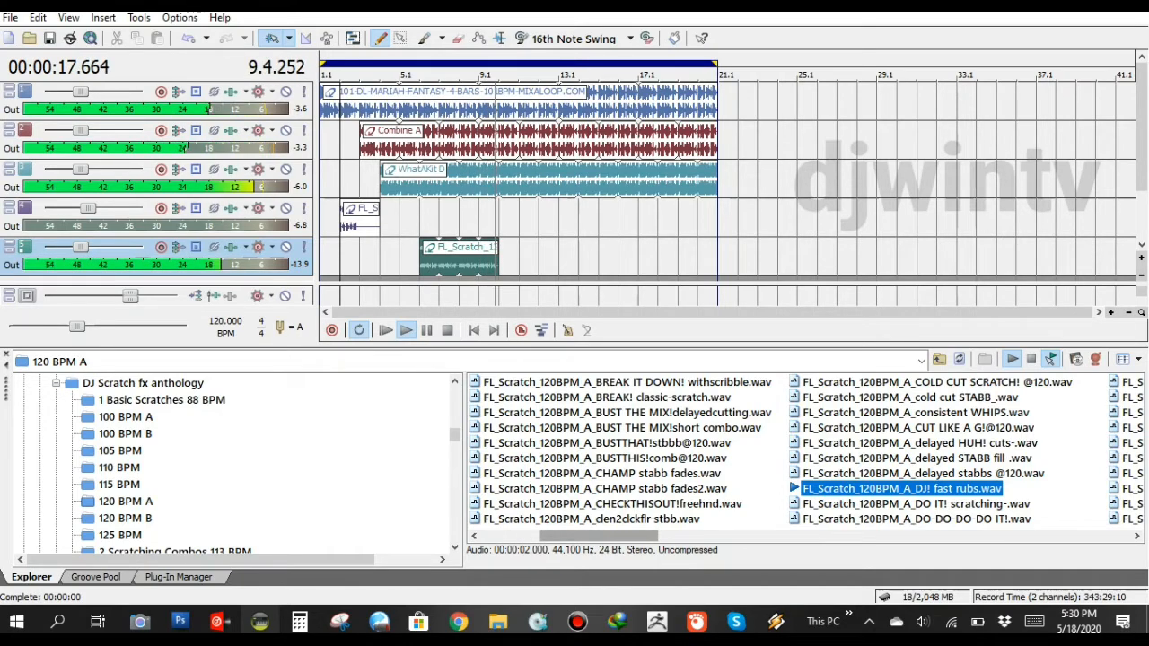
pyautogui.moveTo(599, 536); pyautogui.dragTo(642, 535)
pyautogui.press('Down')
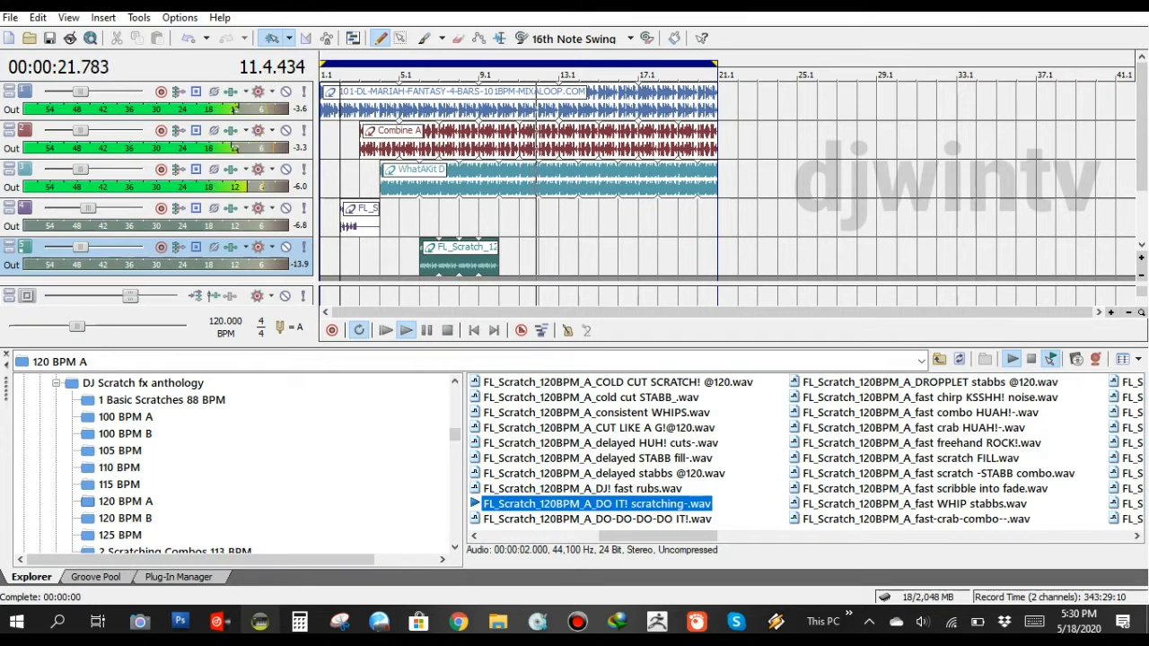
pyautogui.press('Down')
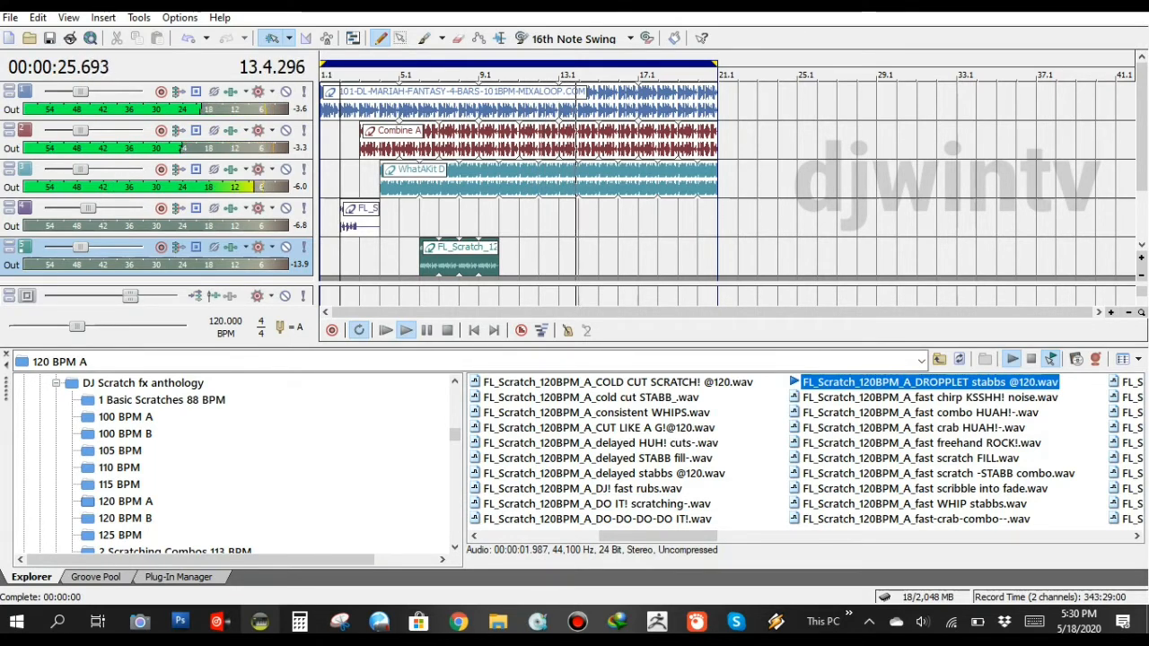
pyautogui.press('Down')
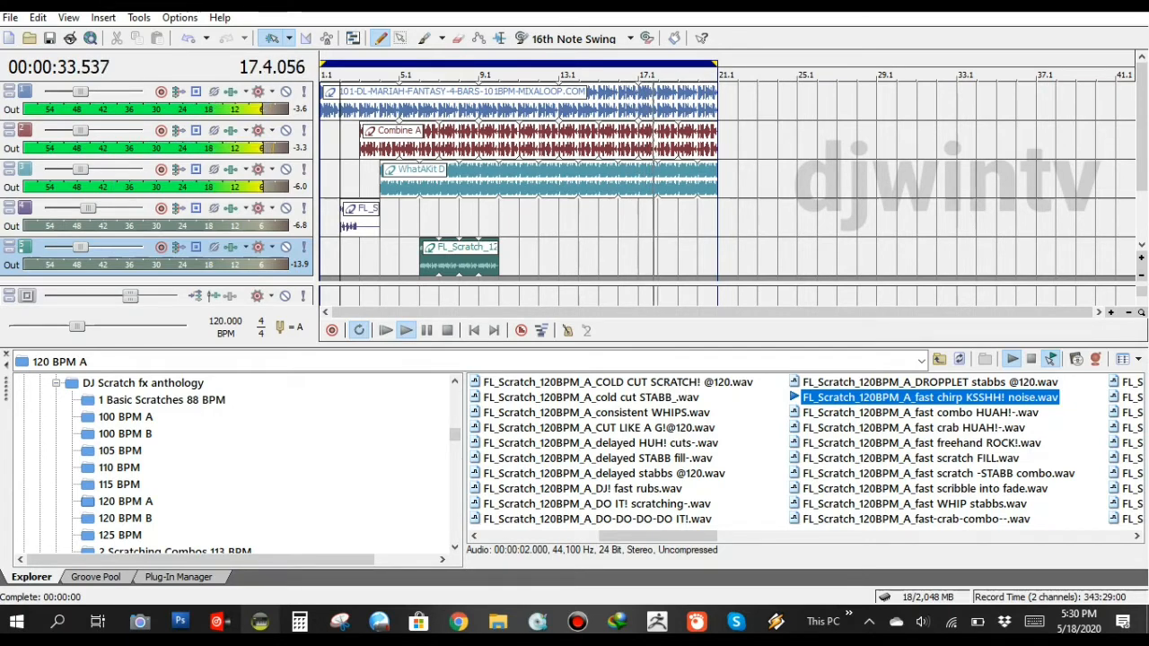
pyautogui.press('Down')
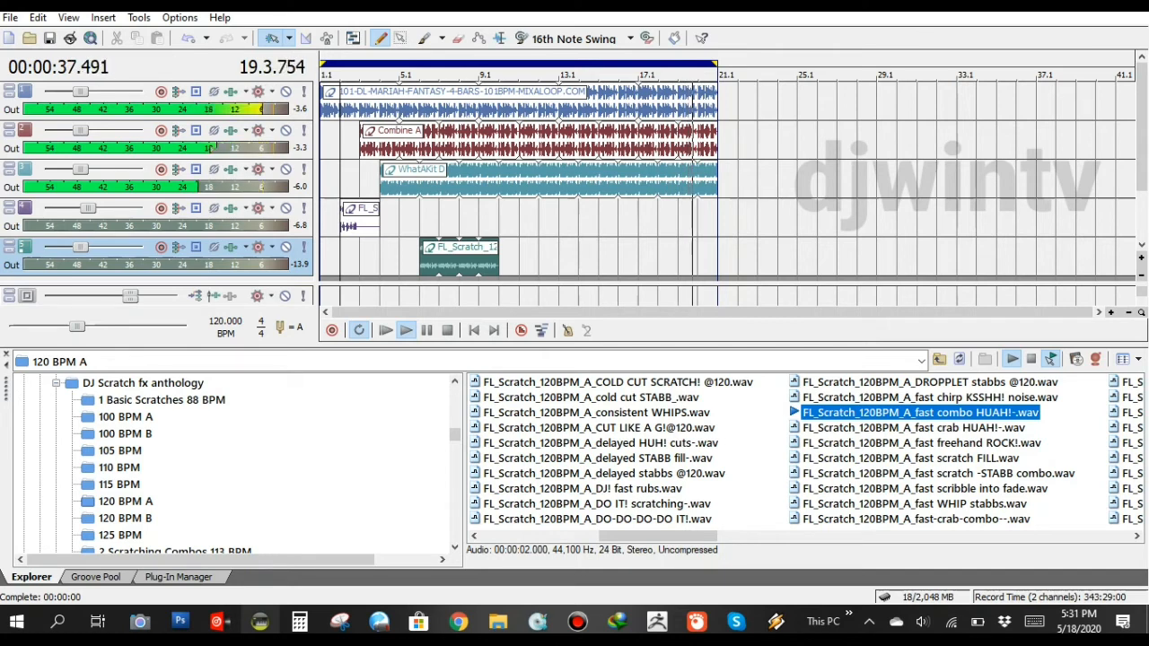
pyautogui.press('Down')
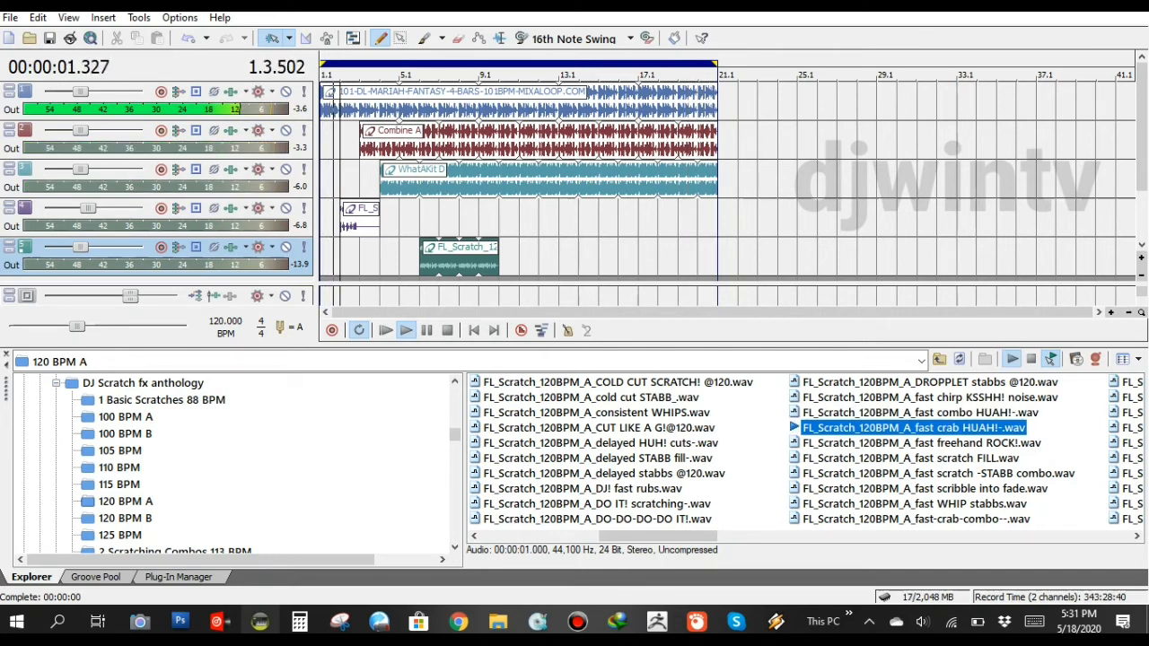
pyautogui.press('Down')
pyautogui.press('Down')
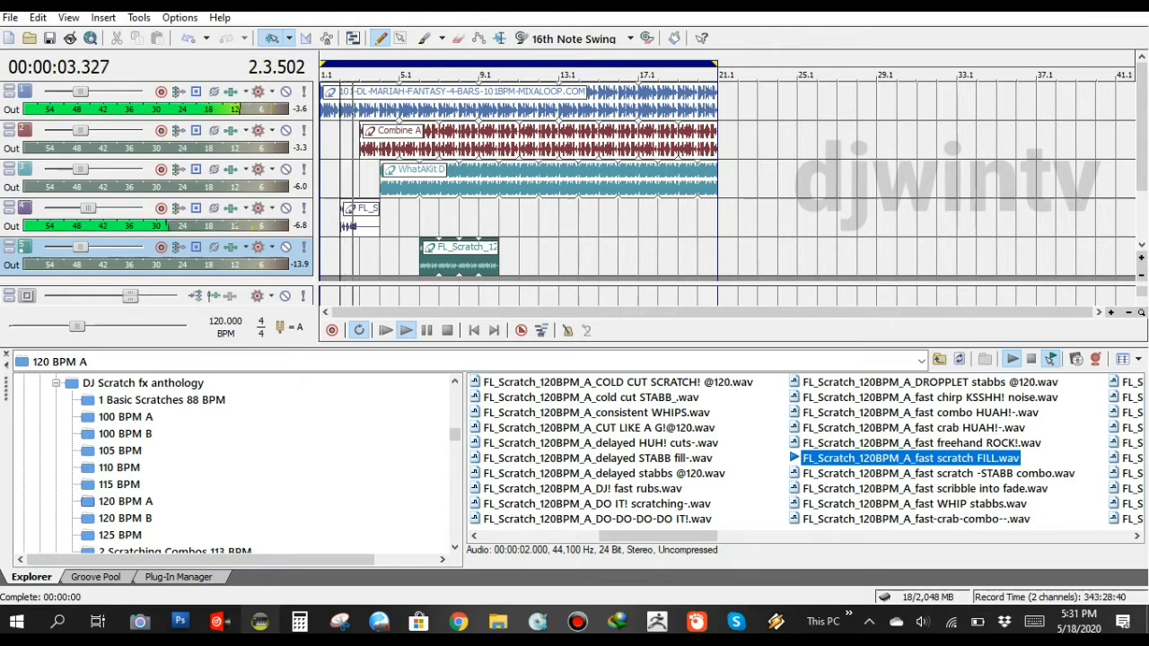
pyautogui.press('Down')
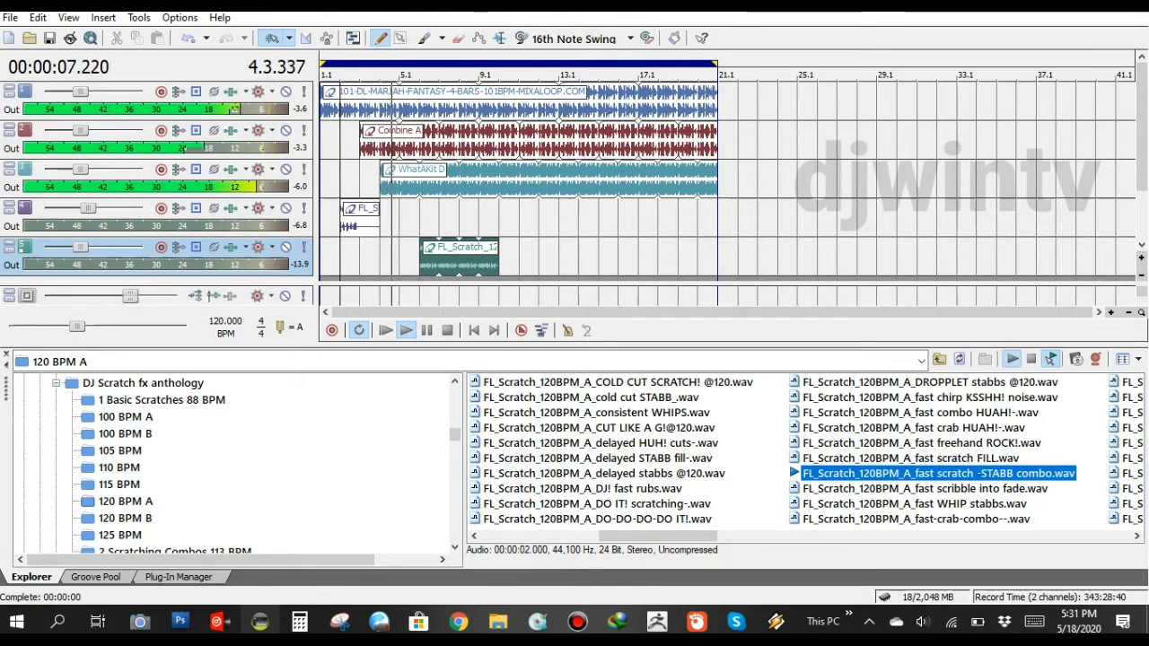
# Enlarge the track area to make room below the fifth track and stop the playback
pyautogui.click(458, 257)
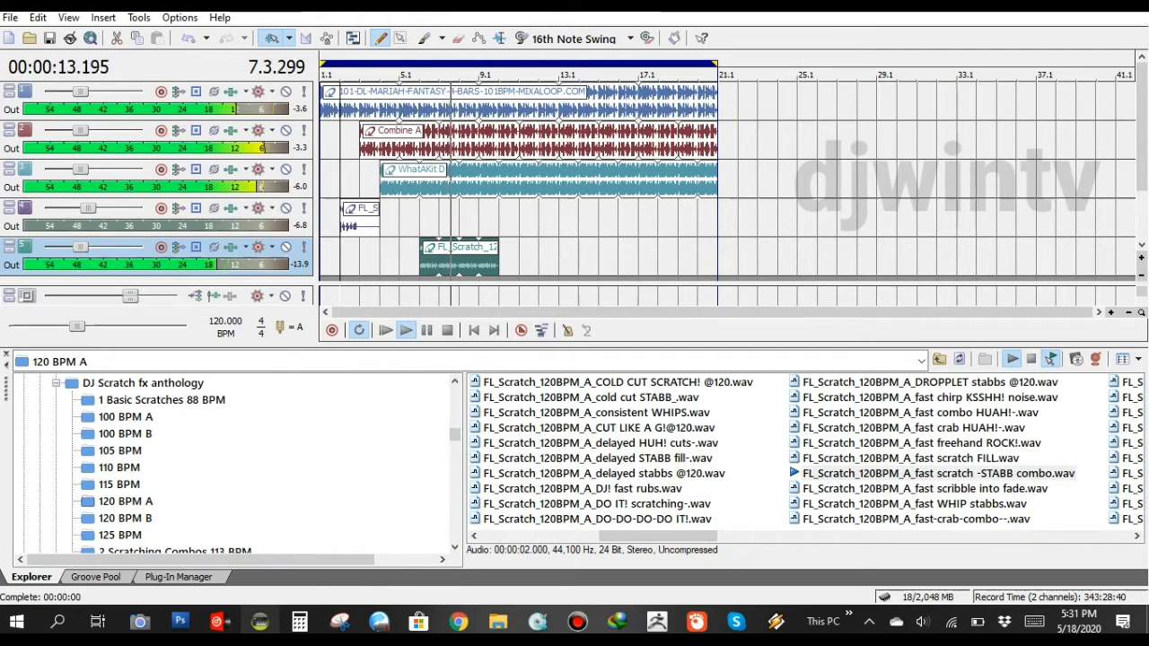
pyautogui.moveTo(575, 347); pyautogui.dragTo(574, 414)
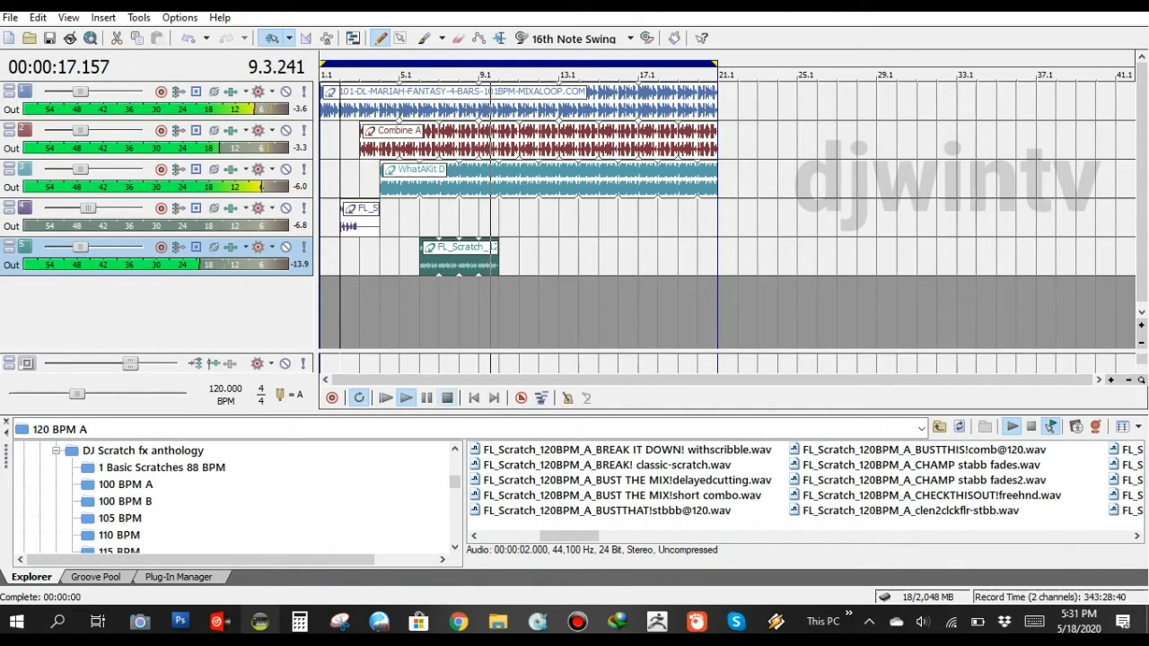
pyautogui.press('space')
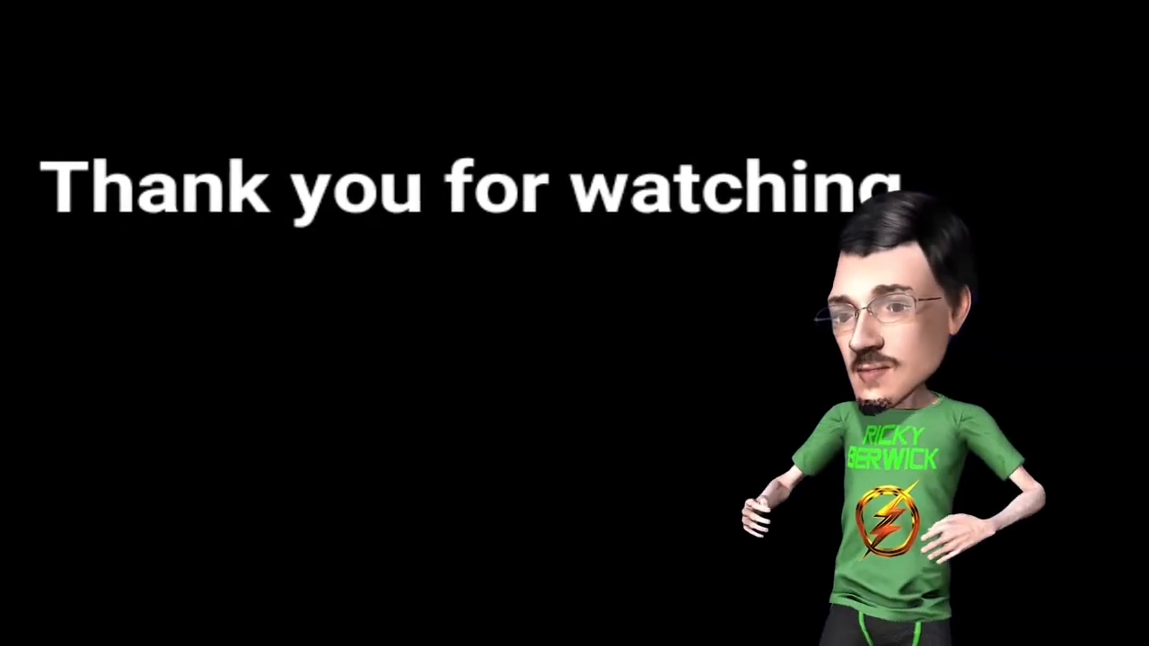